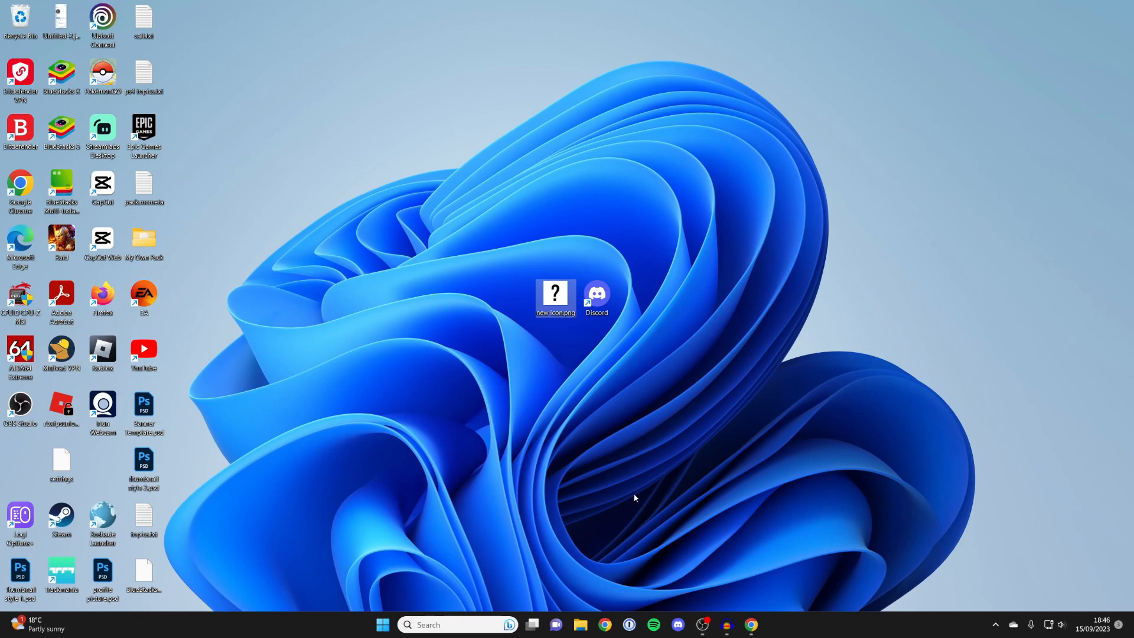
# Step: Search Google for "png to ico" in Chrome and choose CloudConvert's PNG to ICO converter
pyautogui.click(561, 338)
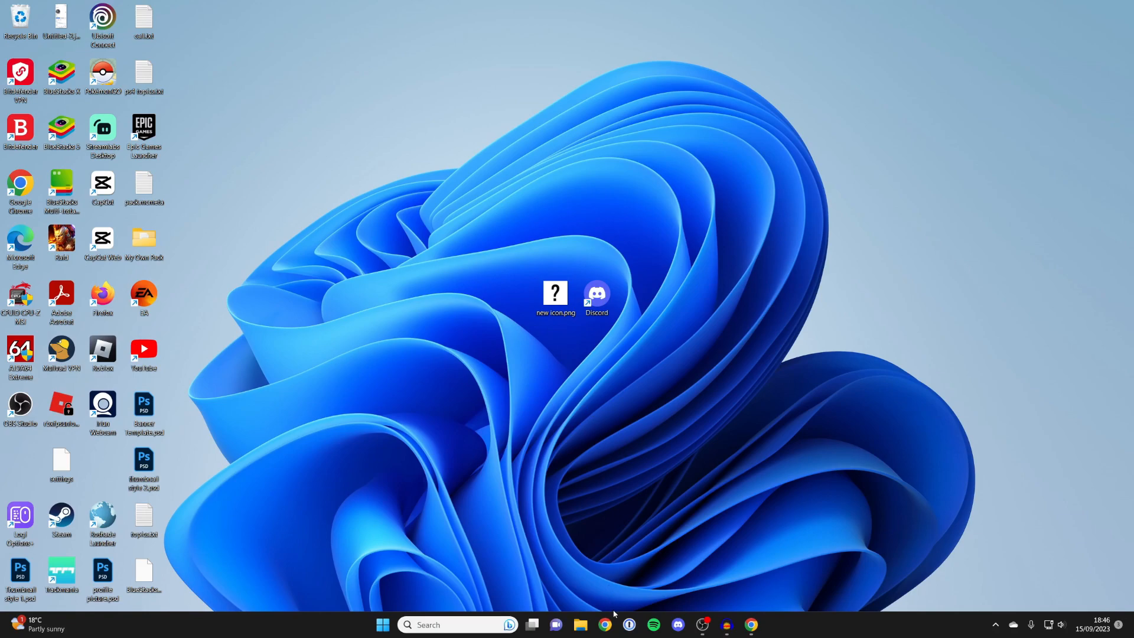
pyautogui.click(605, 625)
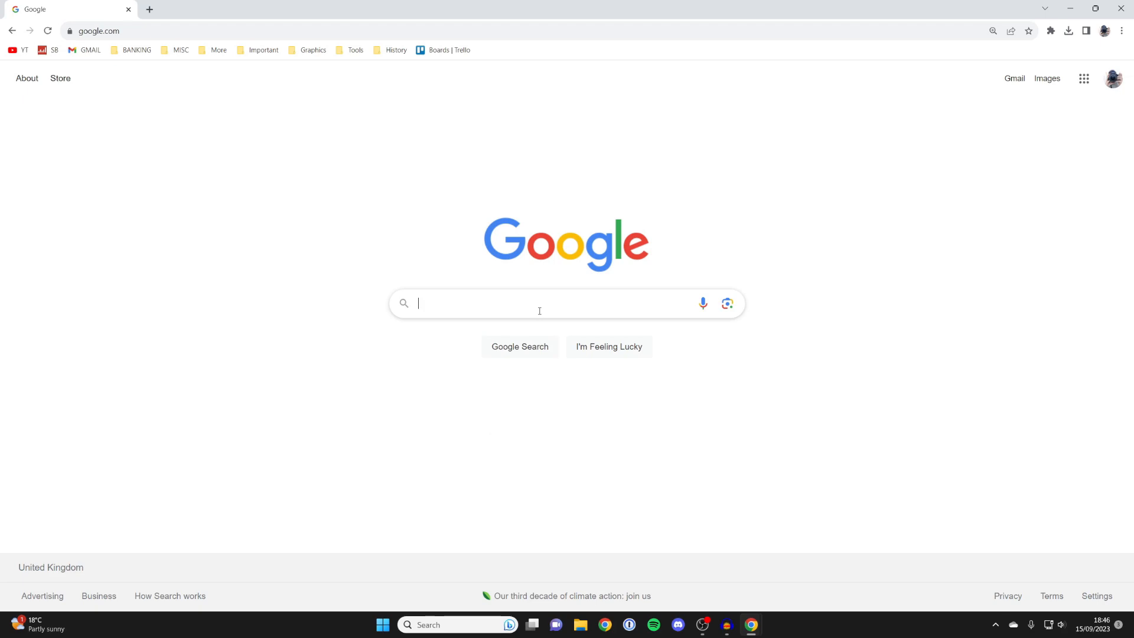
pyautogui.write('png to ')
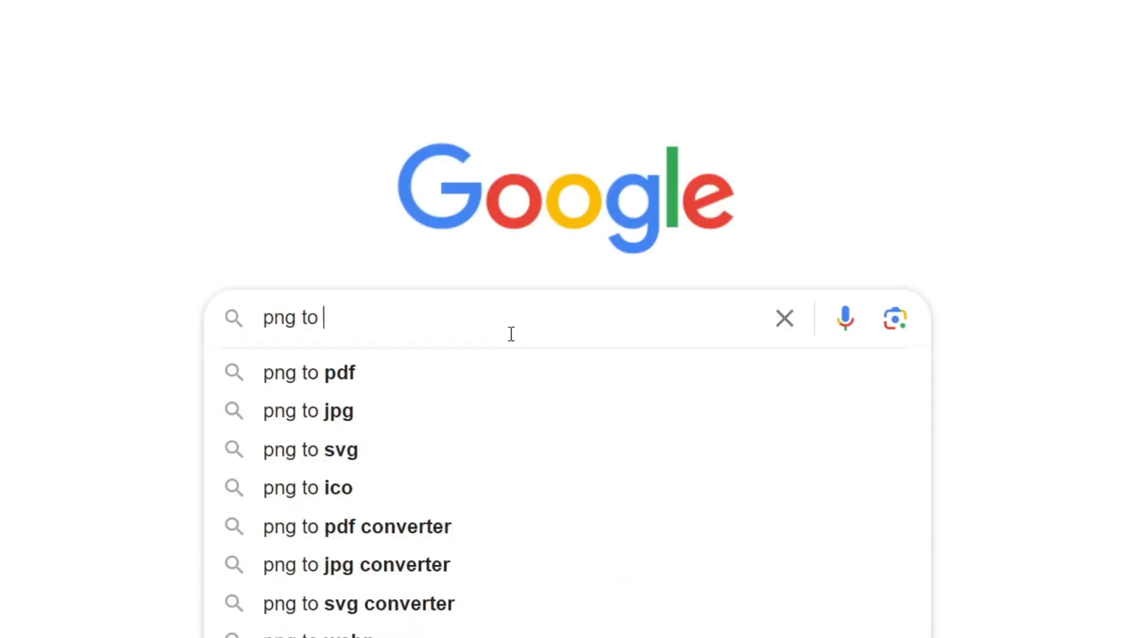
pyautogui.write('ico')
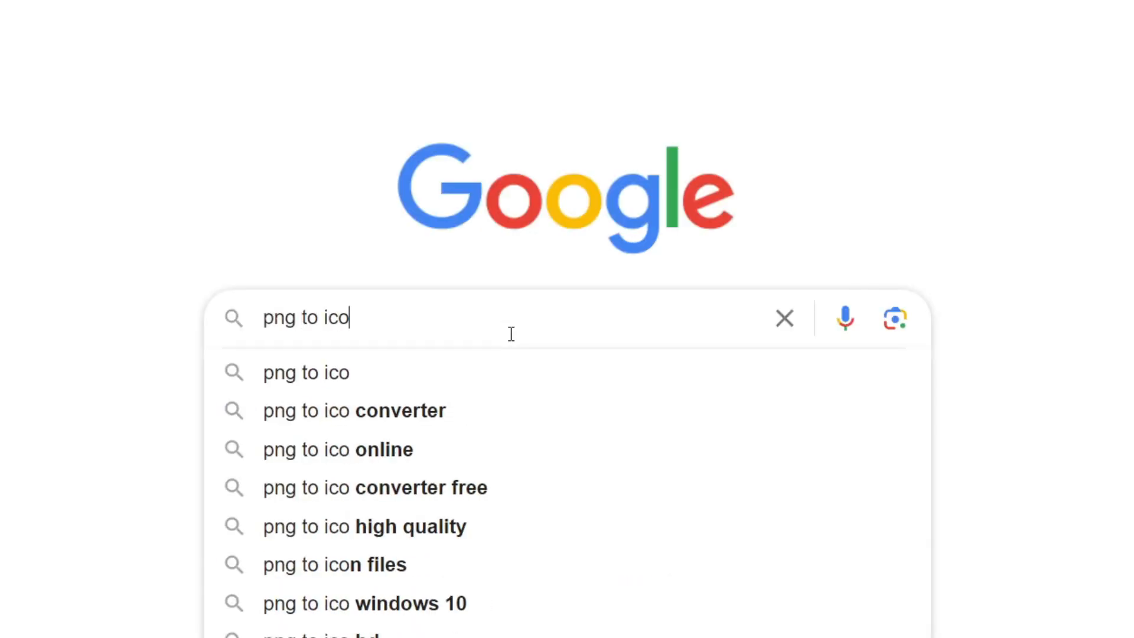
pyautogui.press('Return')
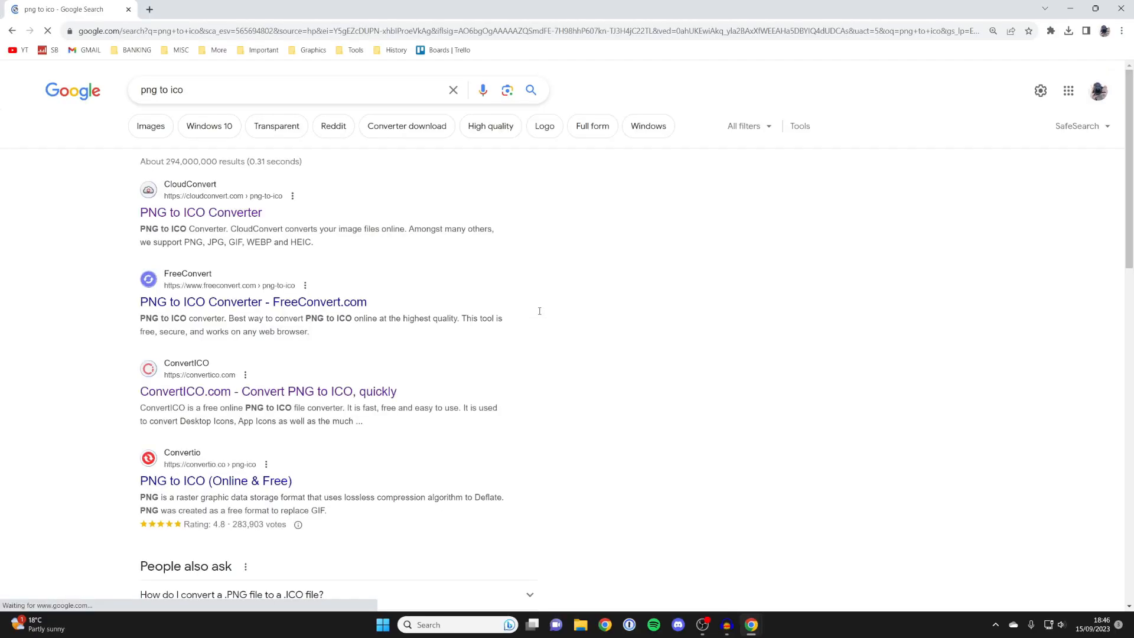
pyautogui.click(201, 212)
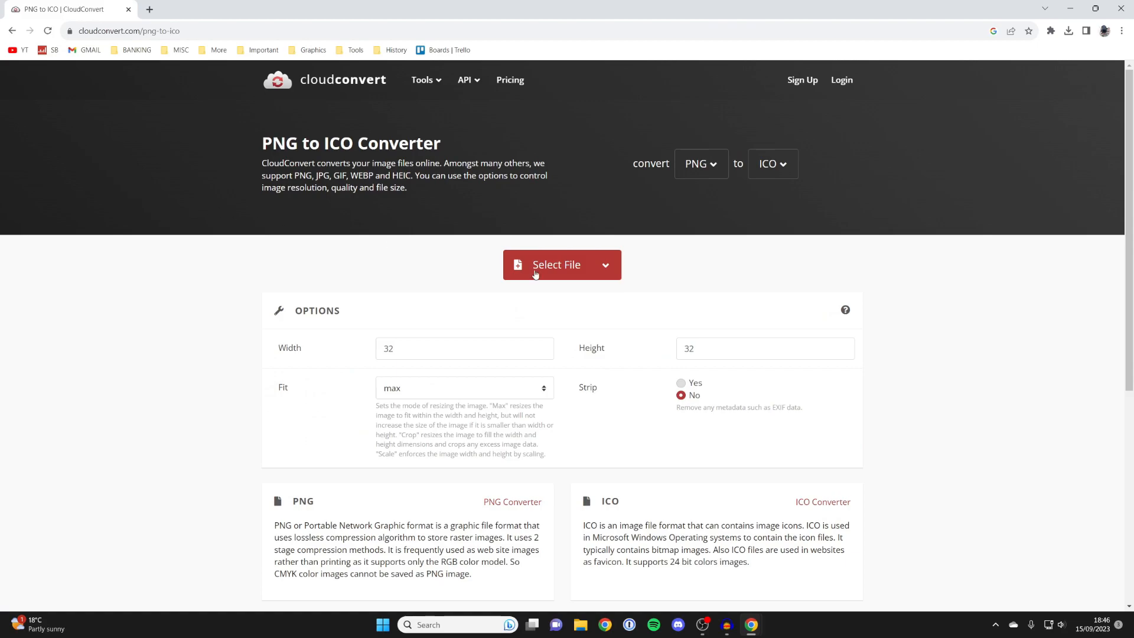
# Step: Upload new icon.png from the Desktop to CloudConvert and bring up its conversion settings
pyautogui.click(543, 269)
pyautogui.click(602, 324)
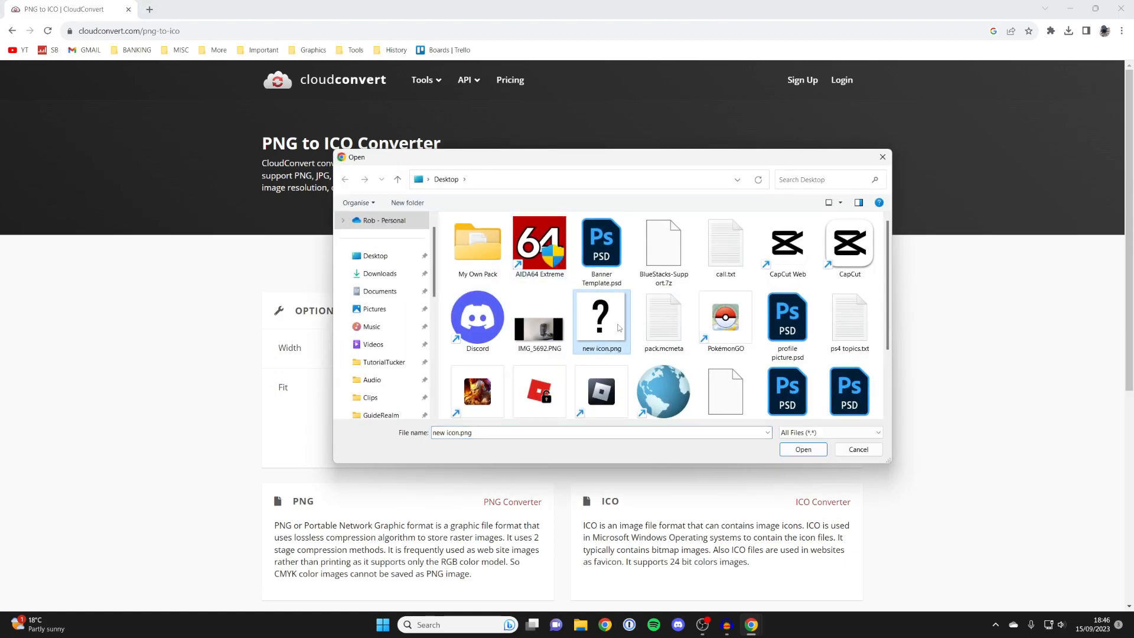
pyautogui.click(803, 449)
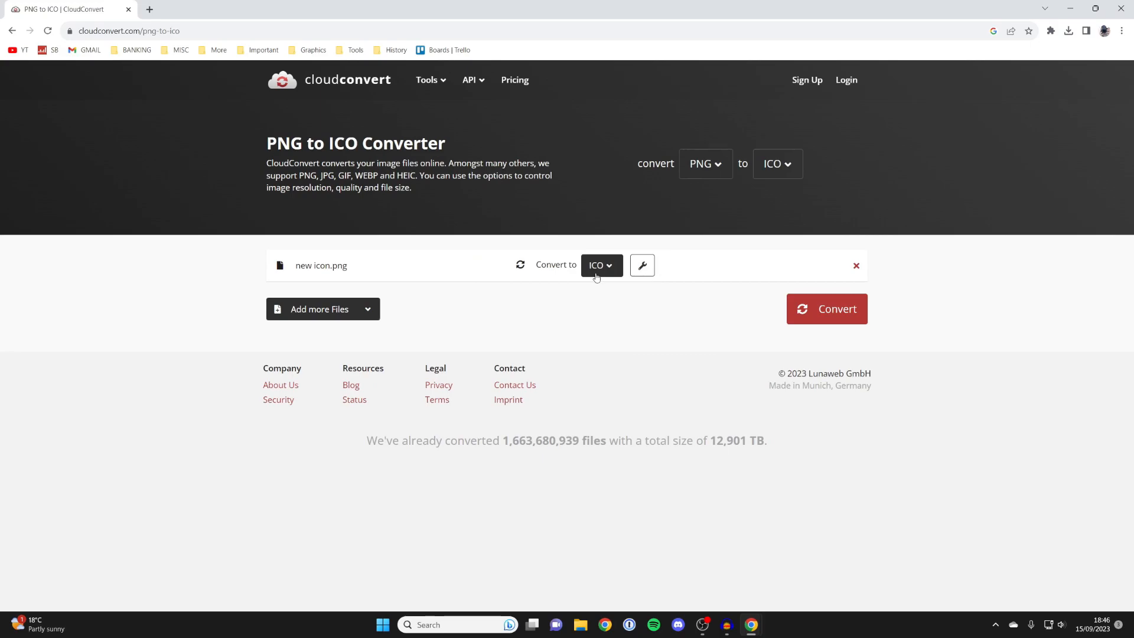
pyautogui.click(643, 265)
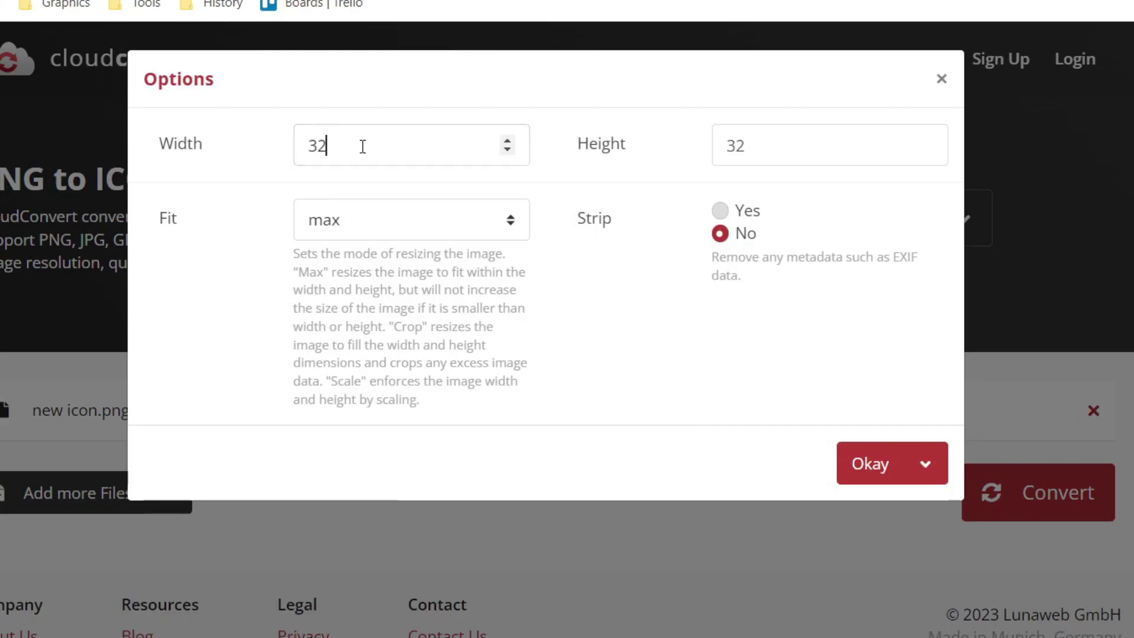
# Step: Set the ICO output size to width 100 and height 100 and confirm with Okay
pyautogui.doubleClick(440, 122)
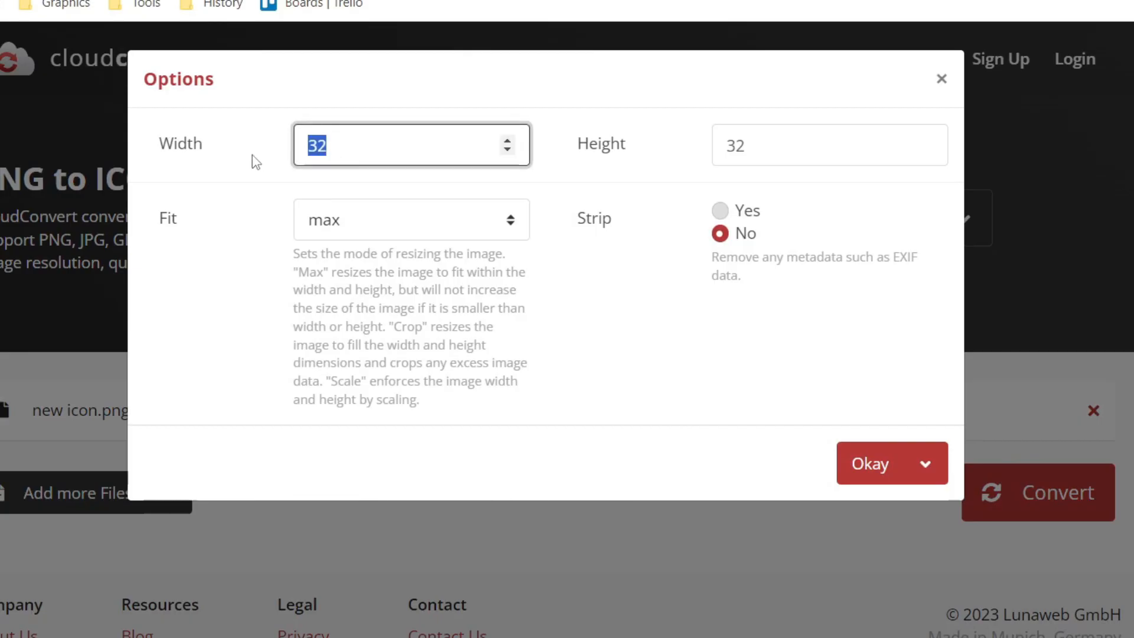
pyautogui.moveTo(774, 145)
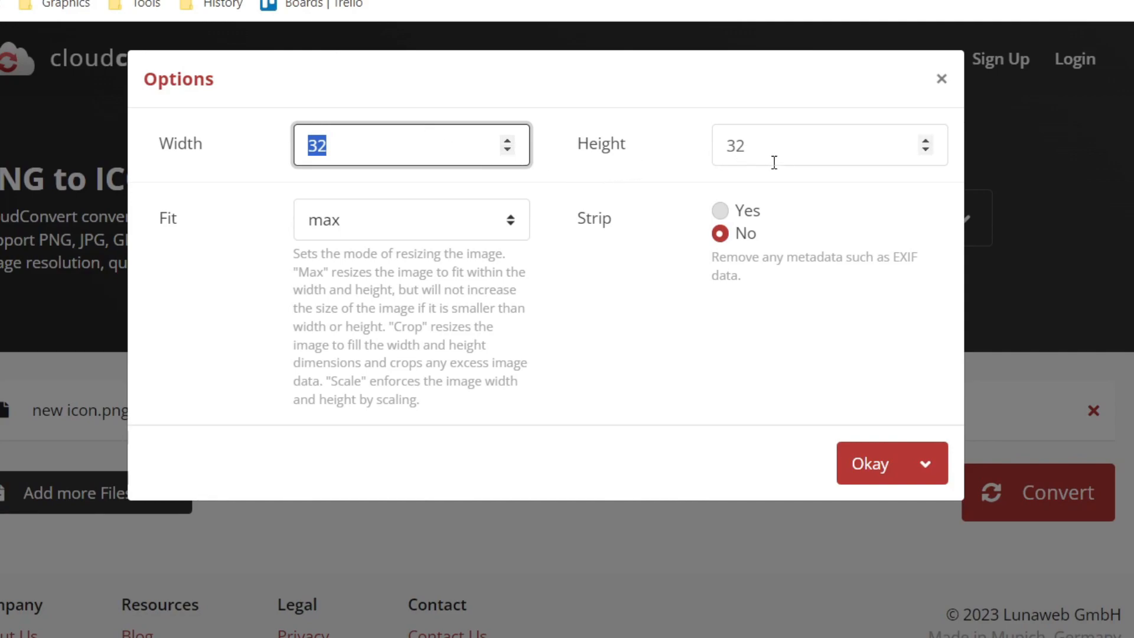
pyautogui.write('100')
pyautogui.click(773, 151)
pyautogui.moveTo(771, 150); pyautogui.dragTo(655, 166)
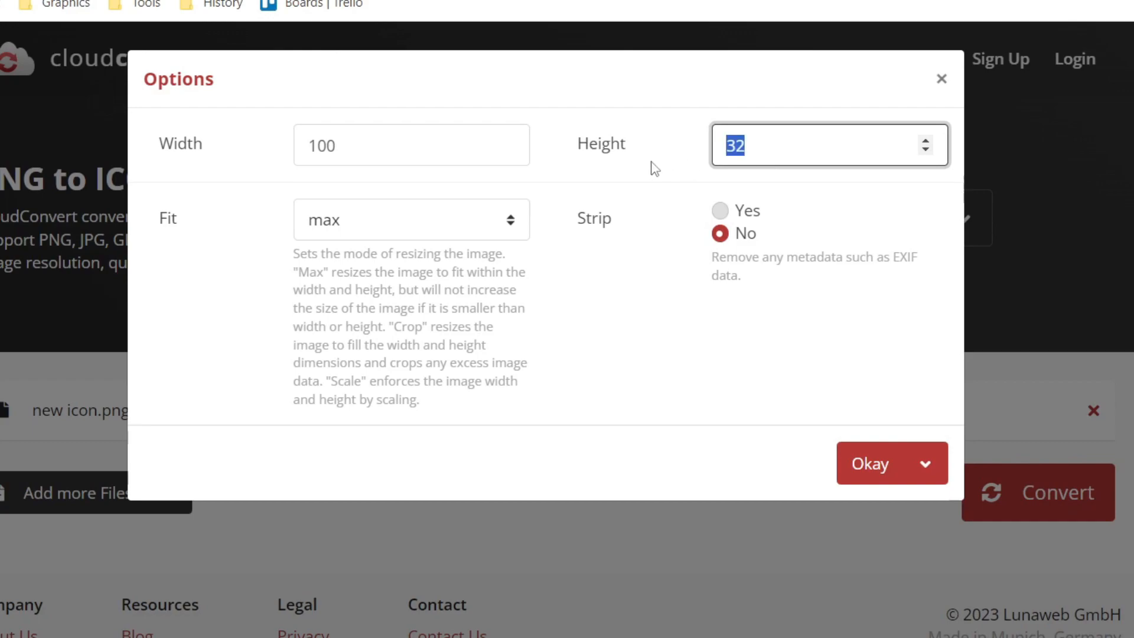
pyautogui.write('100')
pyautogui.click(868, 483)
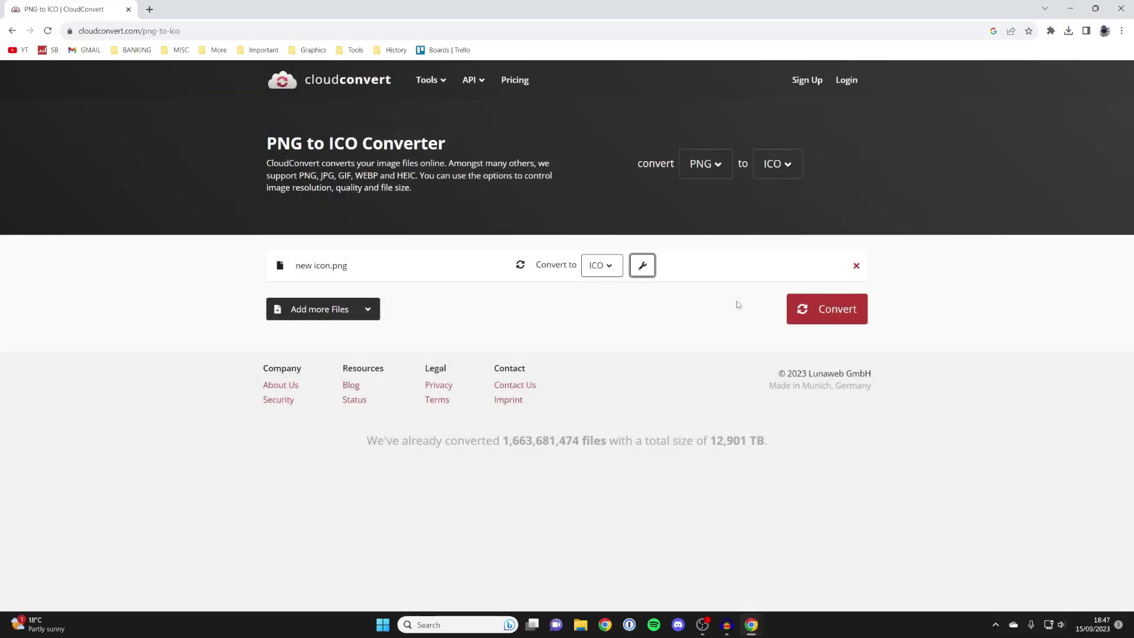
# Step: Convert the image, download new icon.ico, and minimize Chrome to show the desktop
pyautogui.click(830, 309)
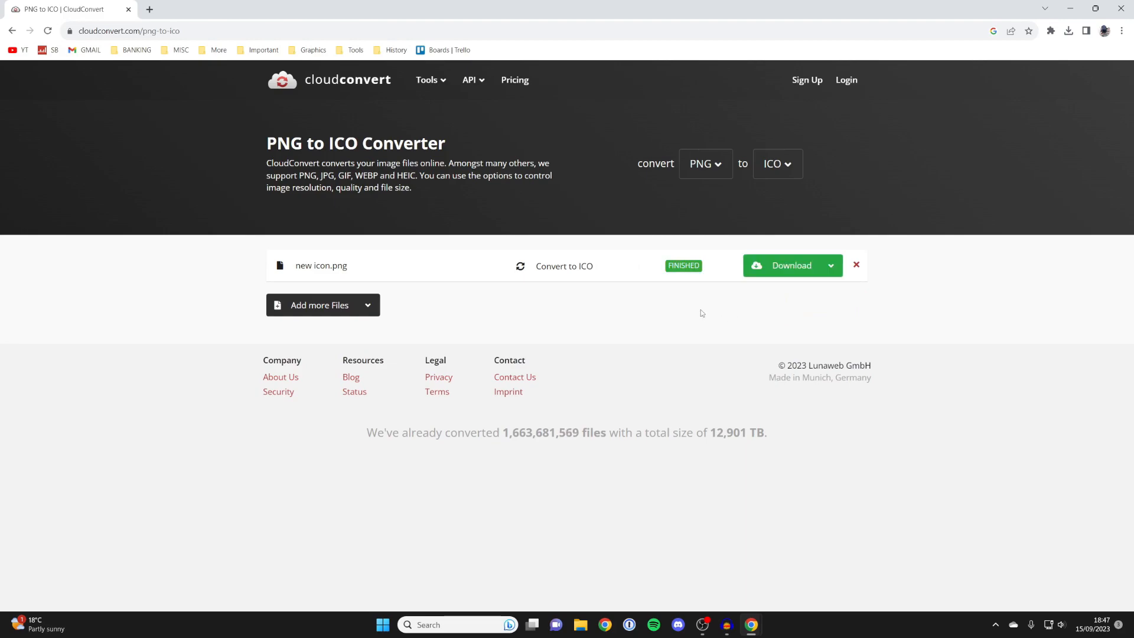
pyautogui.click(791, 265)
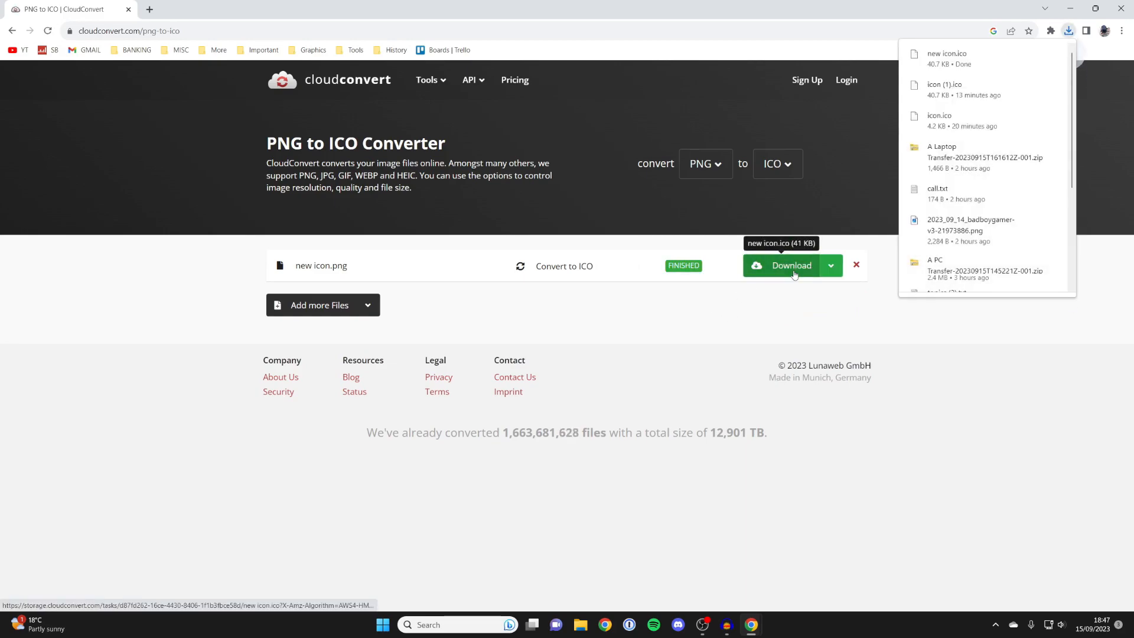
pyautogui.click(1069, 8)
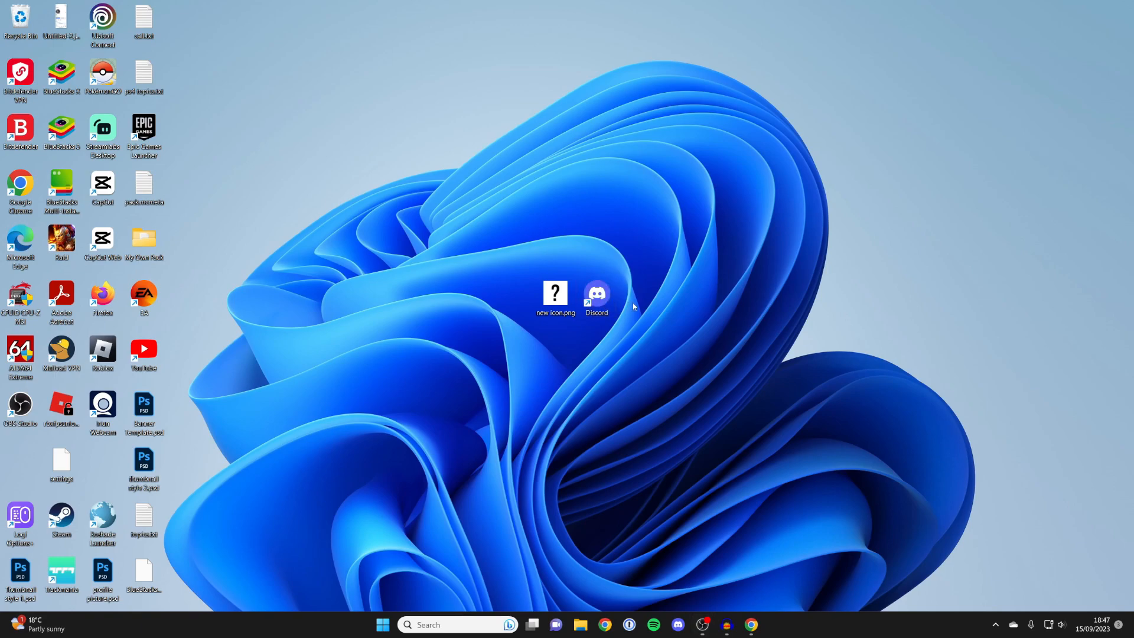
# Step: Find Discord via Windows search, visit its file location, then right-click the desktop Discord shortcut
pyautogui.click(420, 624)
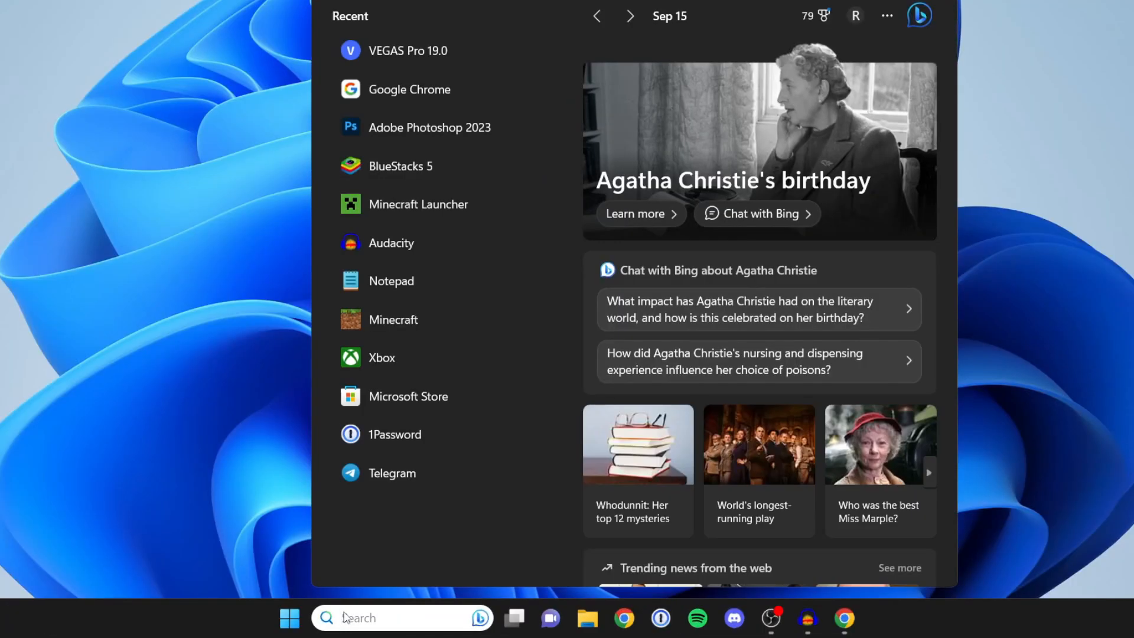
pyautogui.write('discord')
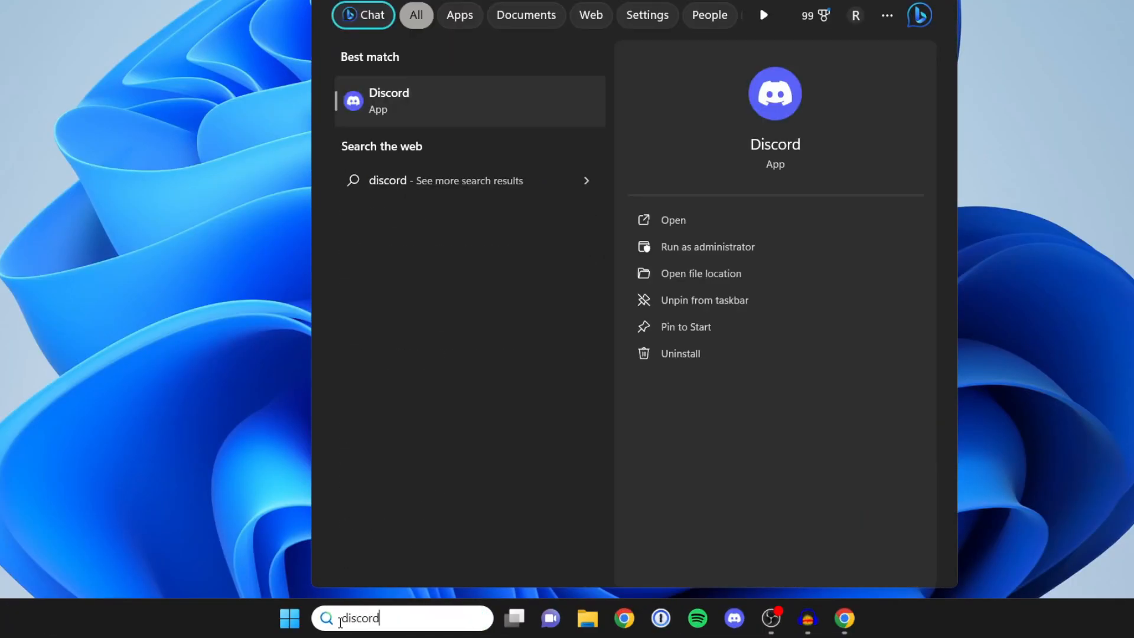
pyautogui.rightClick(401, 98)
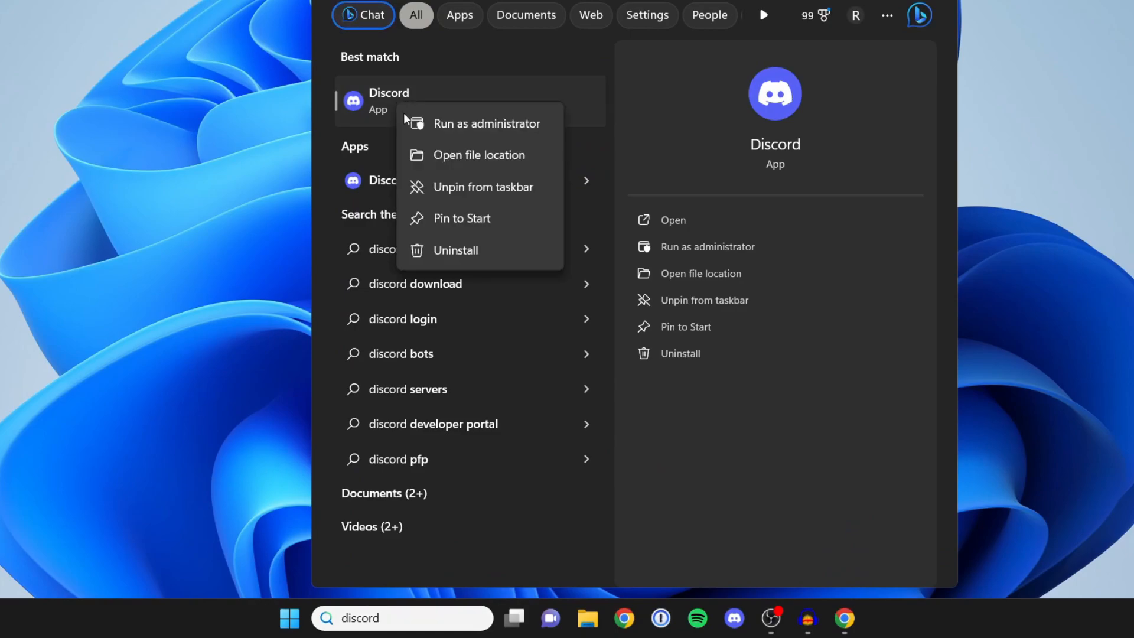
pyautogui.click(456, 159)
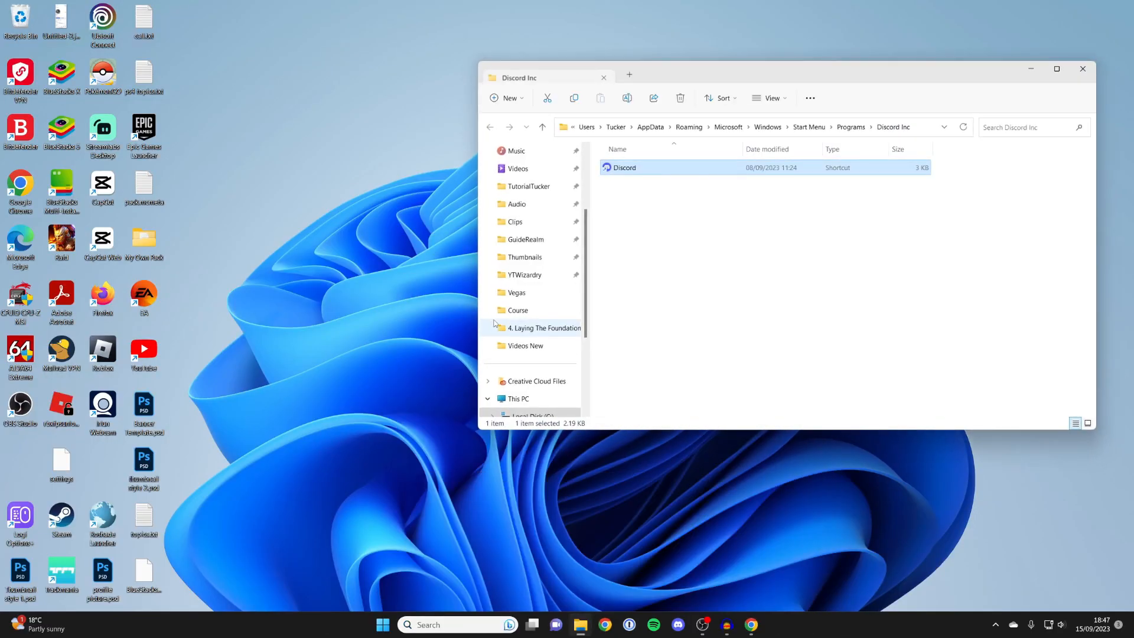
pyautogui.rightClick(638, 172)
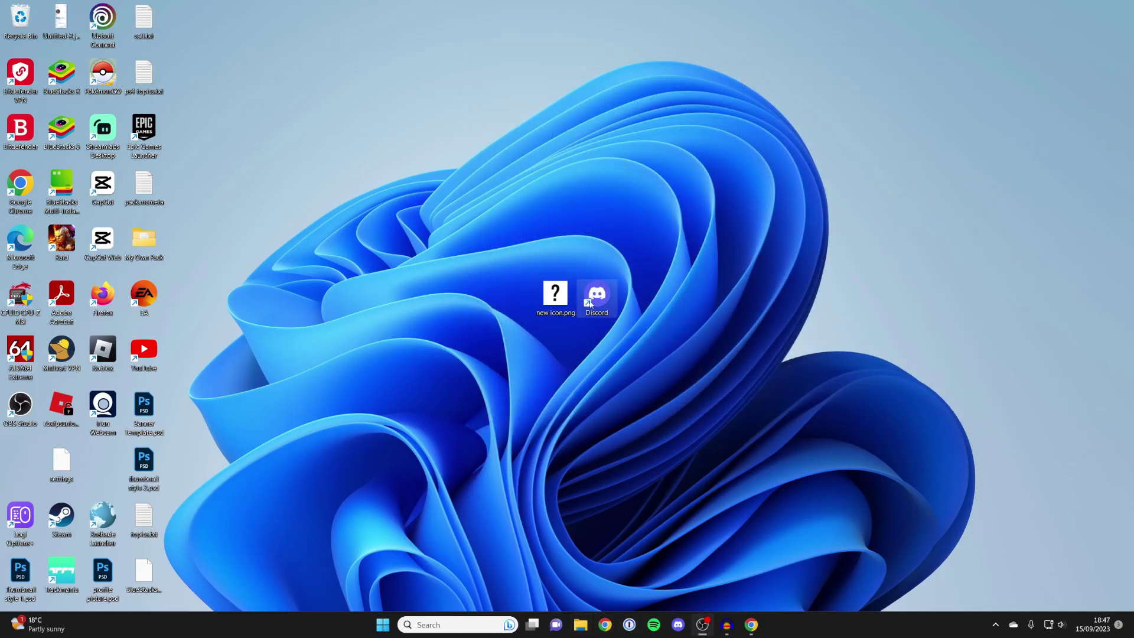
pyautogui.rightClick(588, 301)
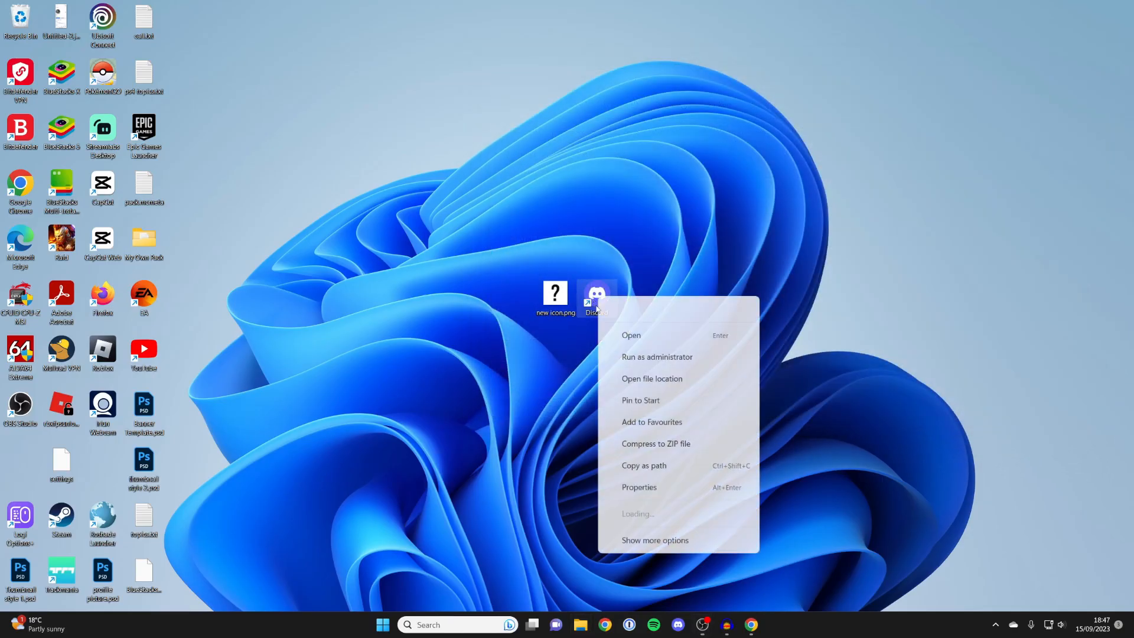
# Step: From the Discord shortcut's Change Icon dialog, select and copy the original icon file path
pyautogui.click(651, 454)
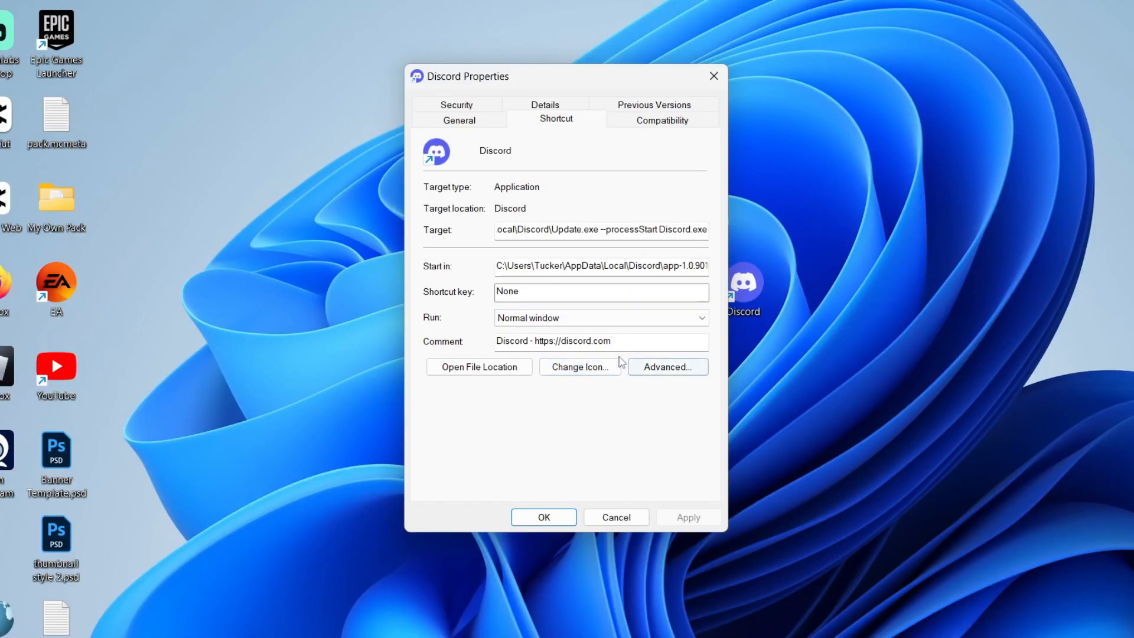
pyautogui.click(600, 399)
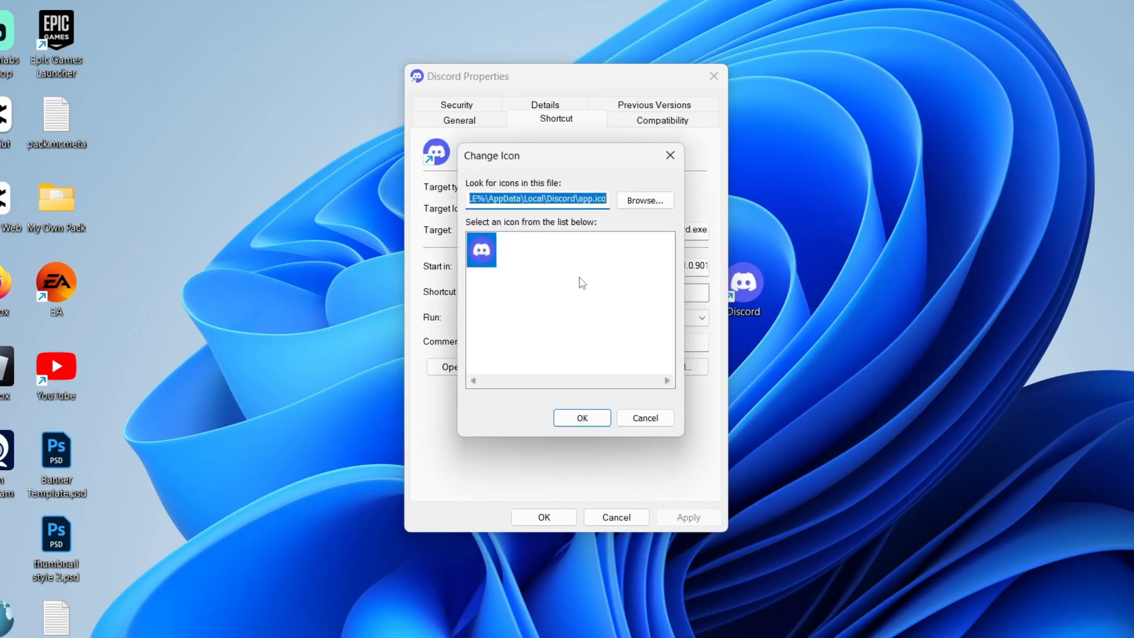
pyautogui.click(490, 199)
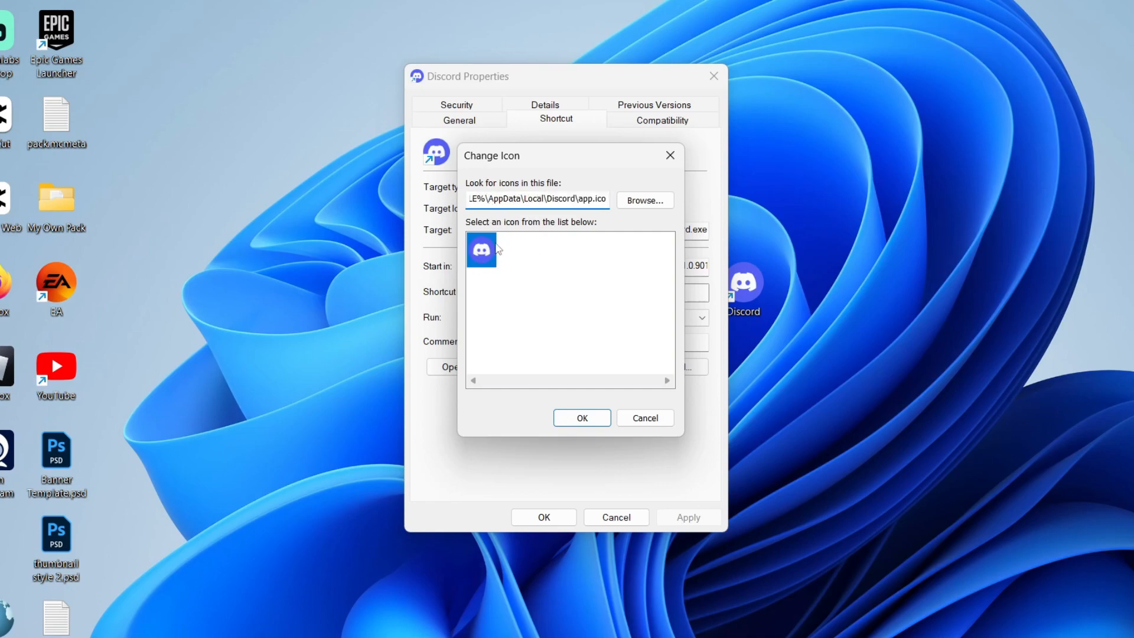
pyautogui.doubleClick(538, 199)
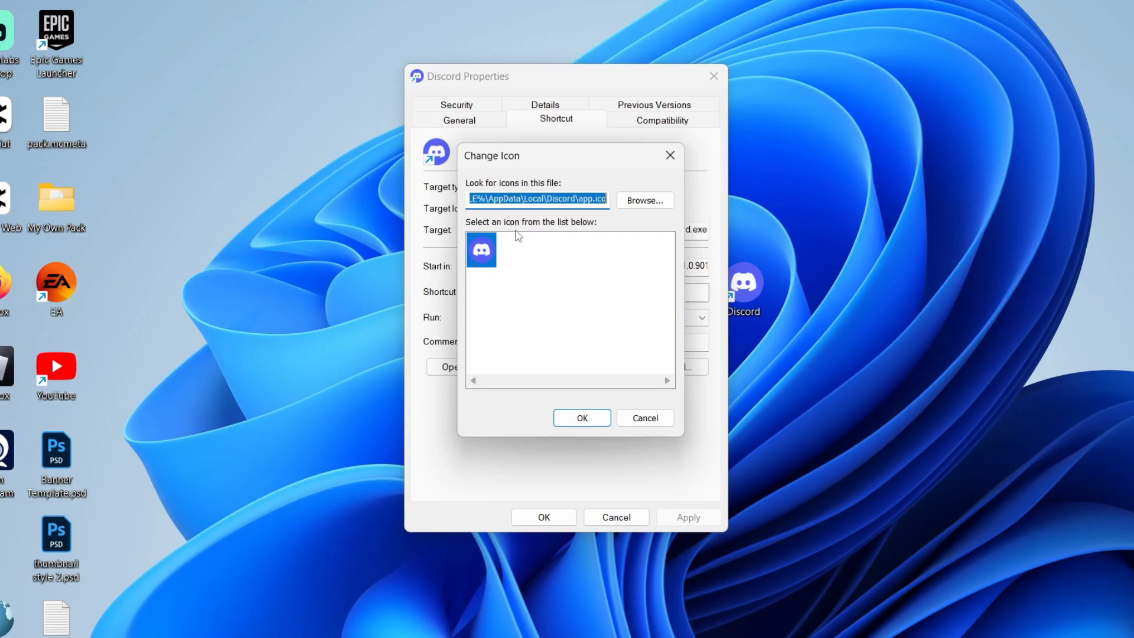
pyautogui.click(610, 198)
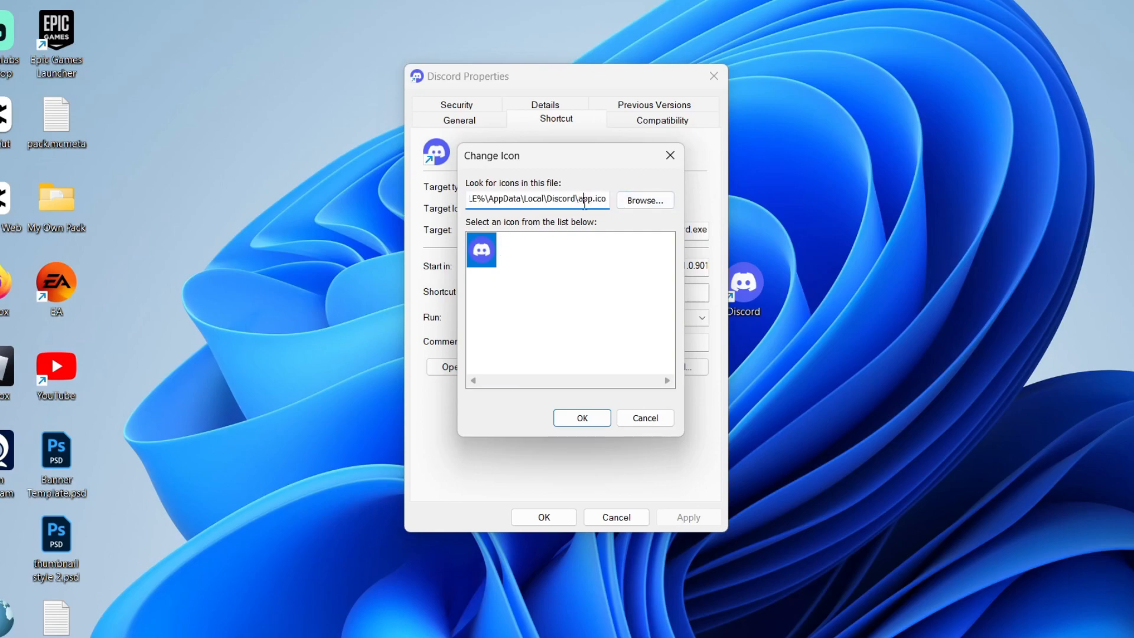
pyautogui.moveTo(609, 198); pyautogui.dragTo(444, 204)
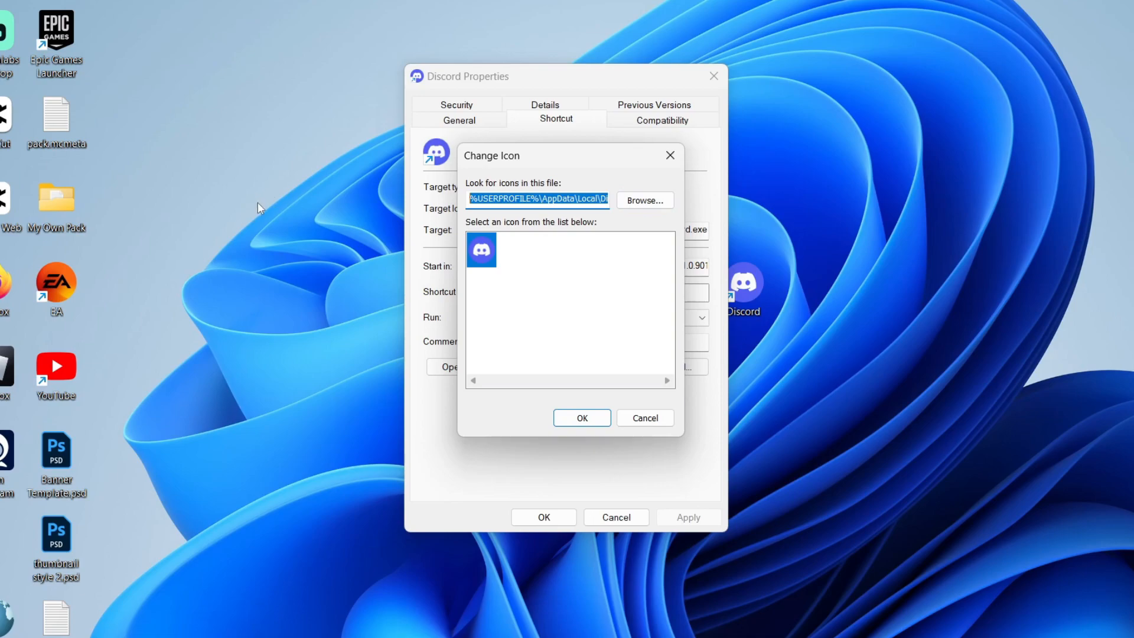
pyautogui.rightClick(492, 197)
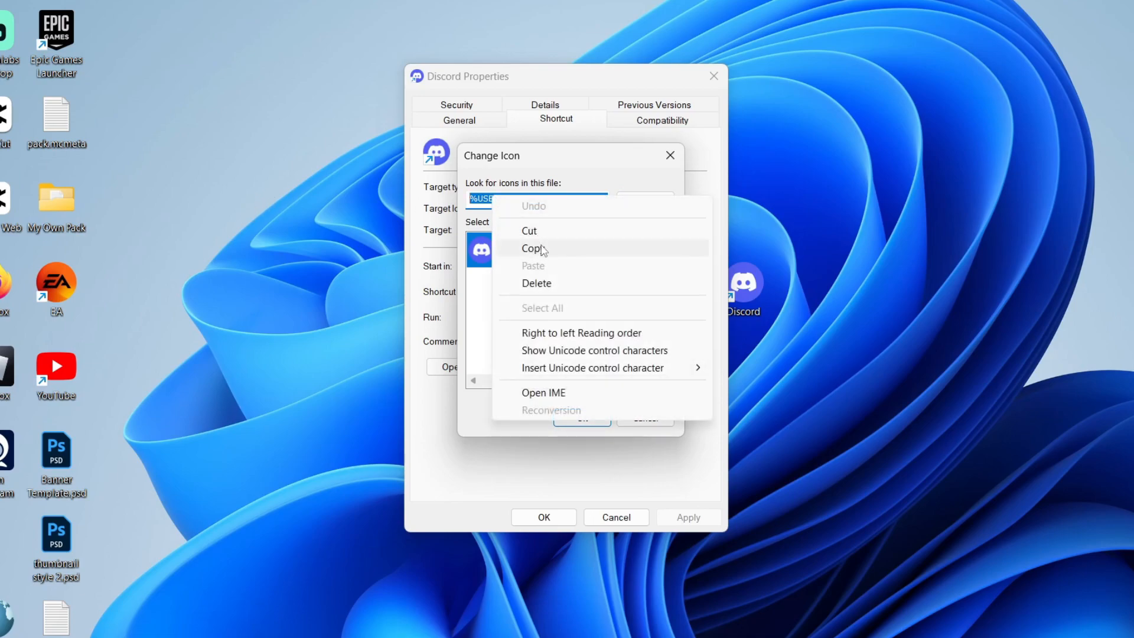
pyautogui.click(541, 248)
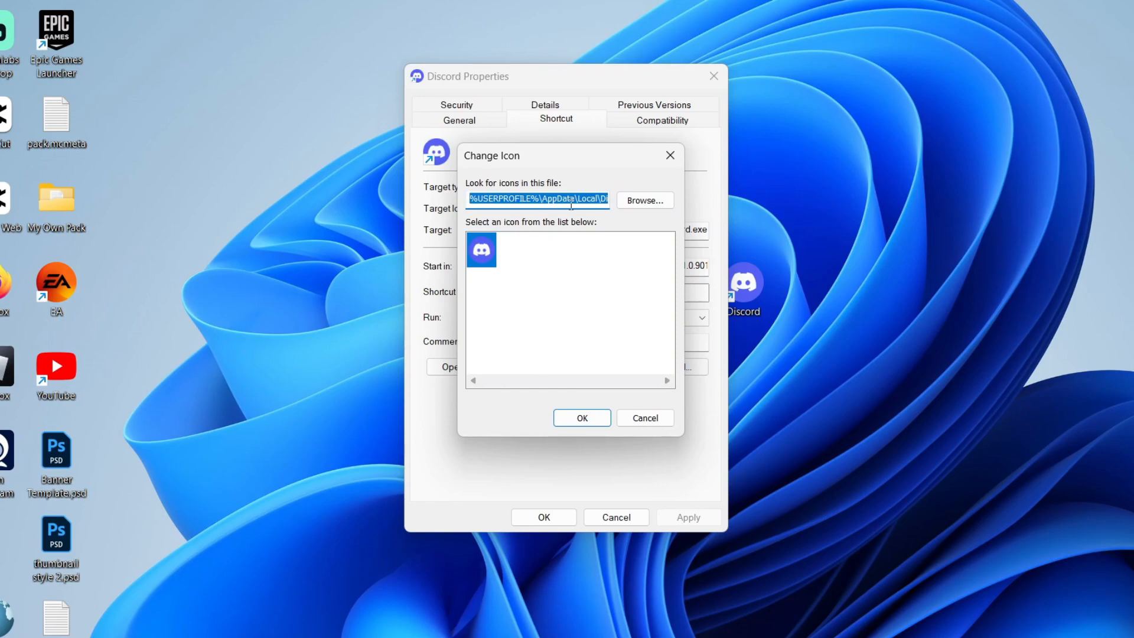
pyautogui.rightClick(561, 202)
pyautogui.click(602, 254)
# Step: Launch Notepad from Start search, paste the icon path as a note, and return to the icon chooser
pyautogui.press('super')
pyautogui.write('no')
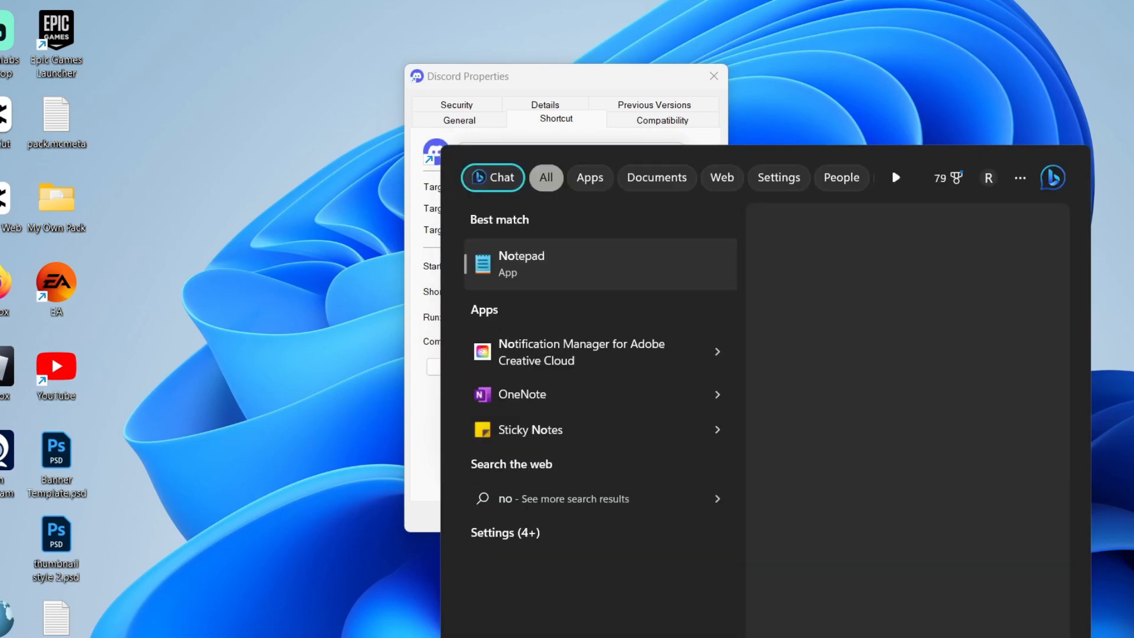
pyautogui.press('Return')
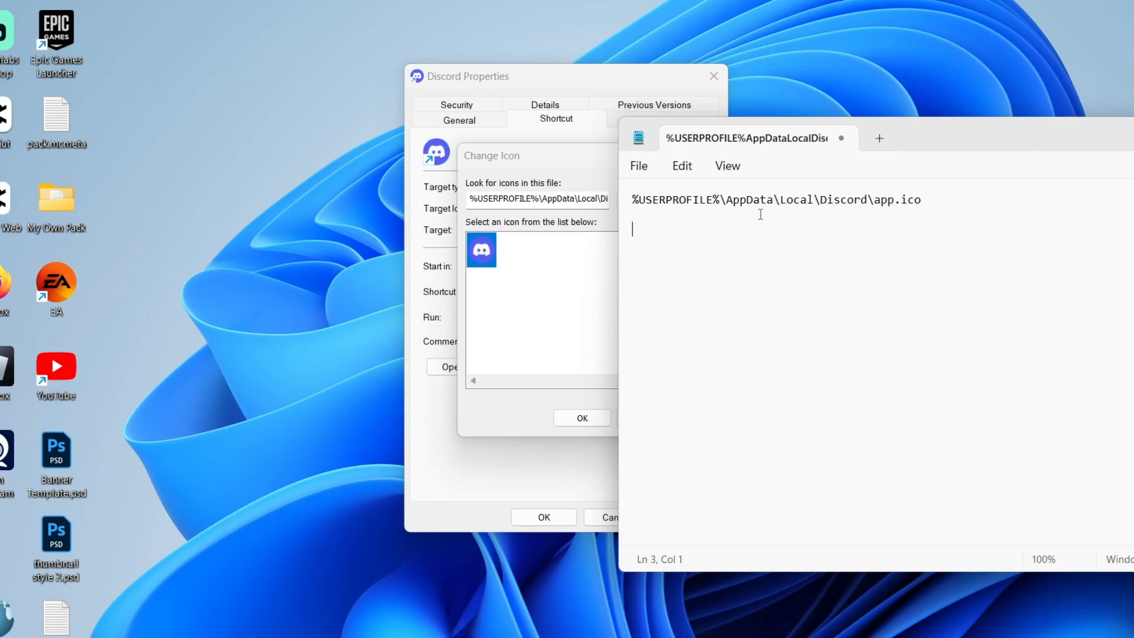
pyautogui.press('Up')
pyautogui.click(531, 266)
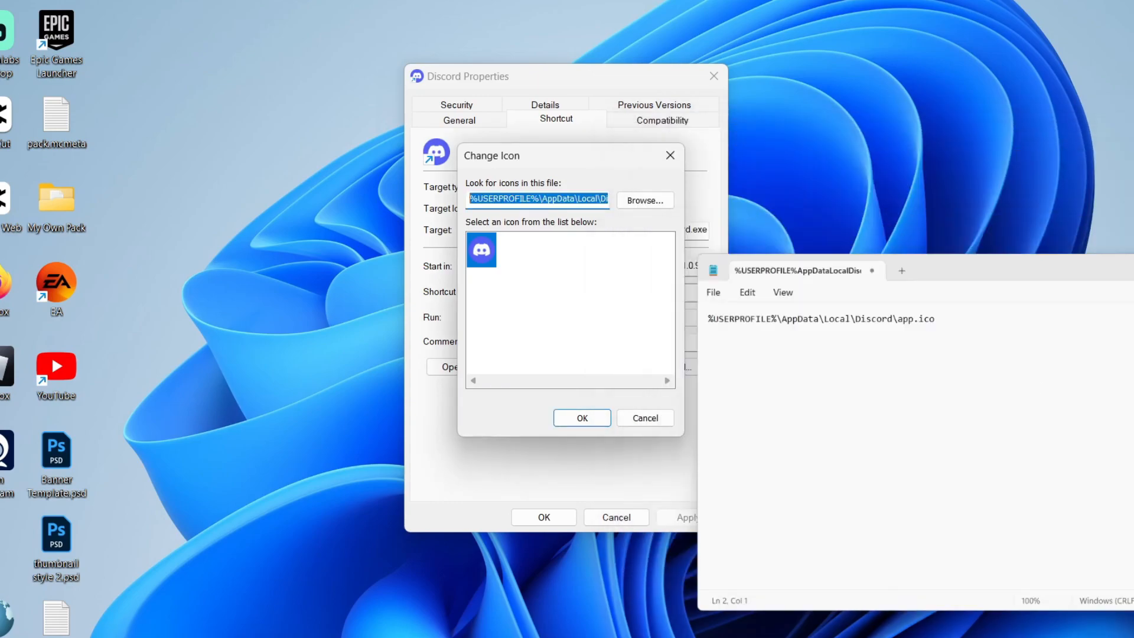
# Step: Browse to Downloads and load new icon.ico into the icon chooser
pyautogui.click(634, 199)
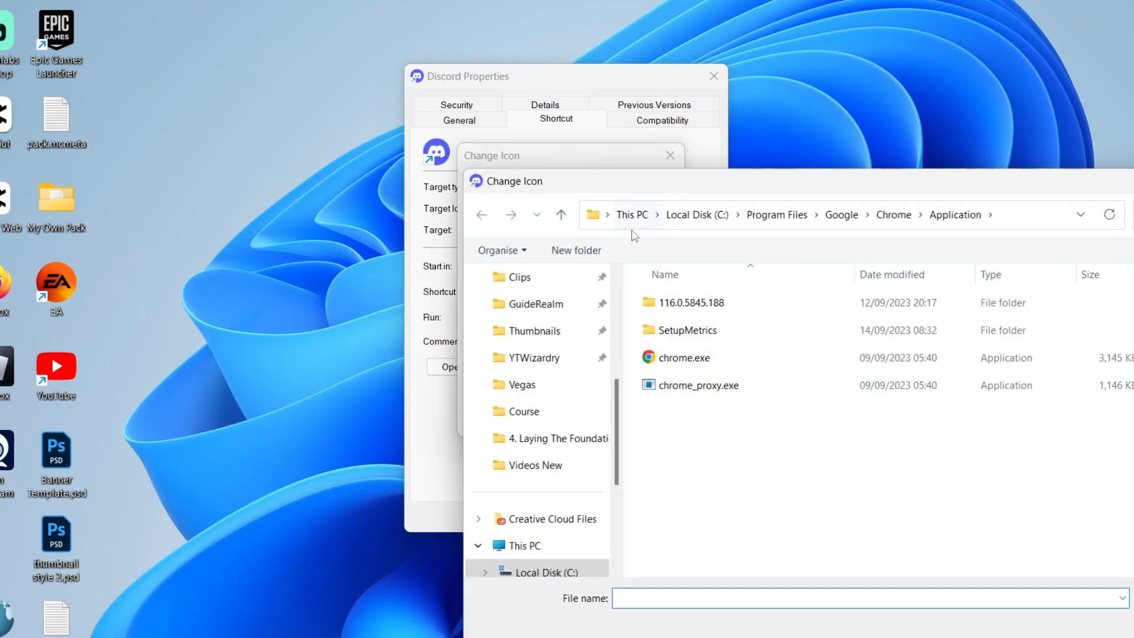
pyautogui.scroll(3, 557, 316)
pyautogui.scroll(2, 557, 316)
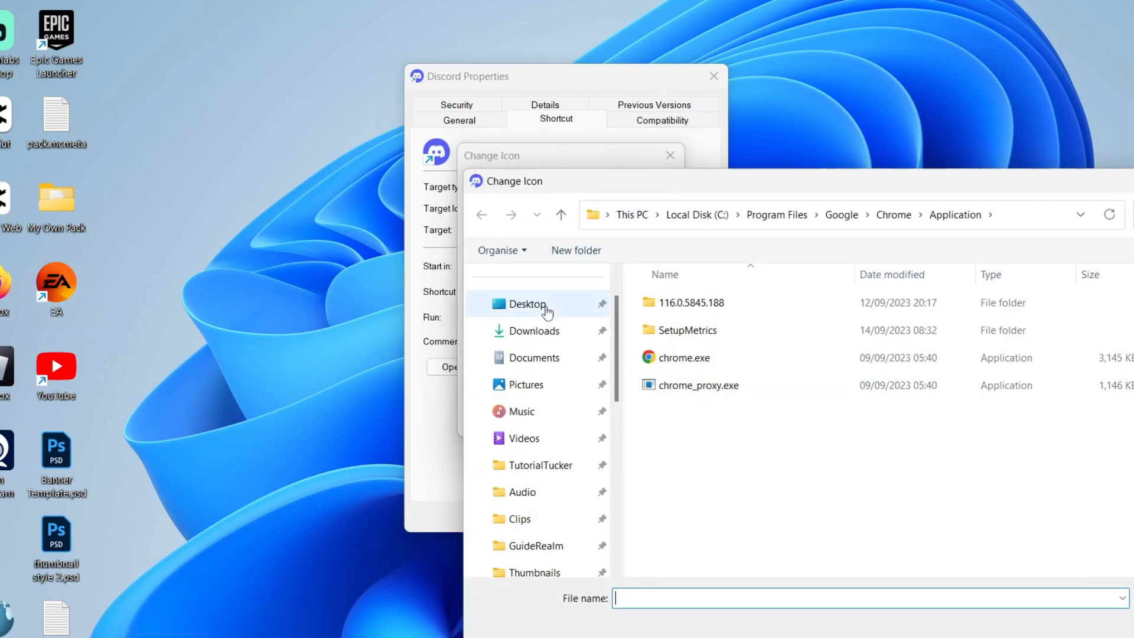
pyautogui.click(535, 330)
pyautogui.click(690, 329)
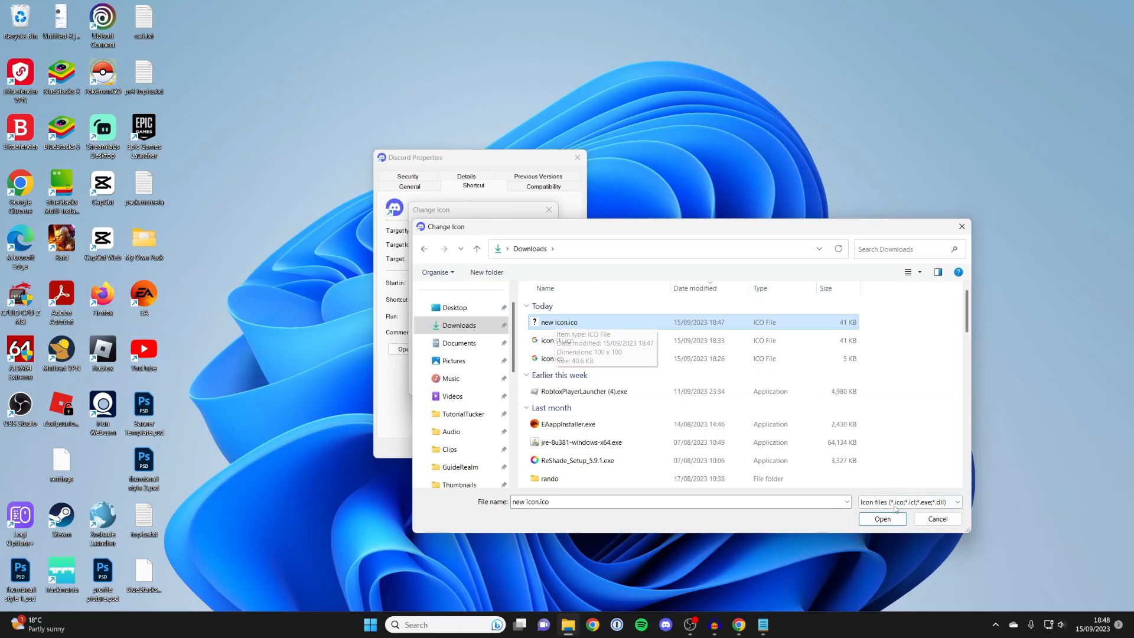
pyautogui.press('Return')
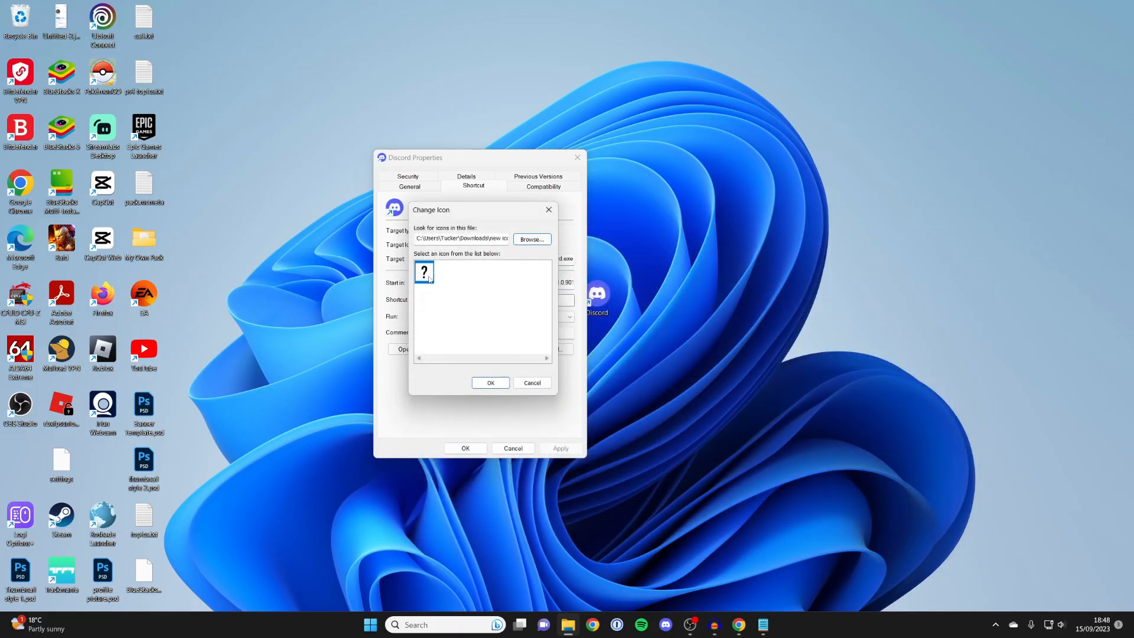
# Step: Choose the new question-mark icon, apply it to the Discord shortcut and close Properties
pyautogui.doubleClick(425, 274)
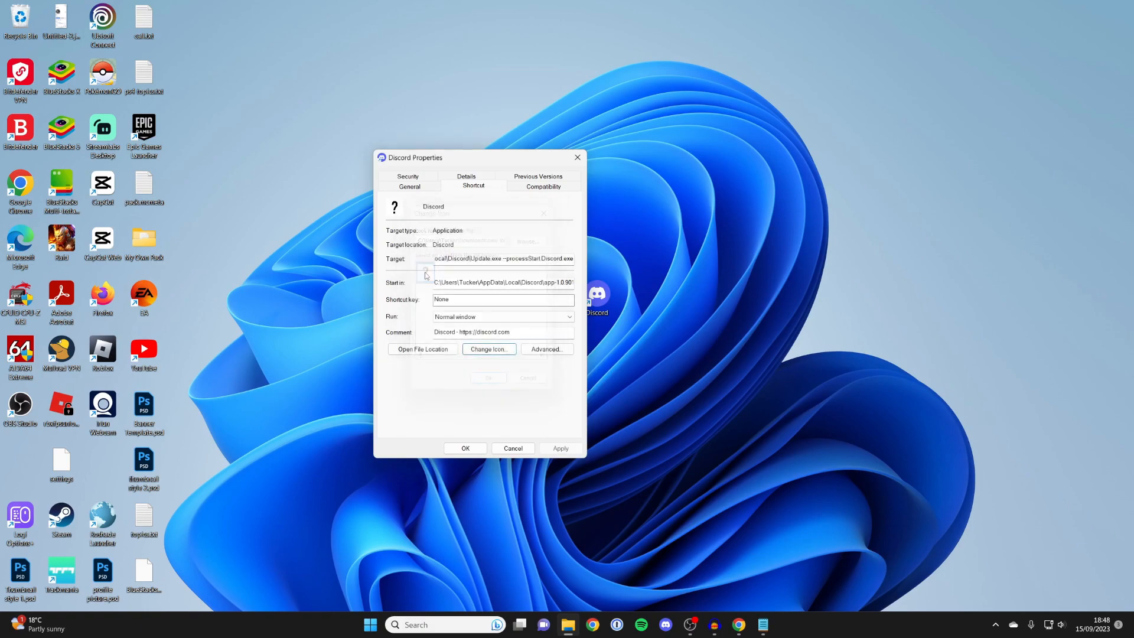
pyautogui.click(560, 447)
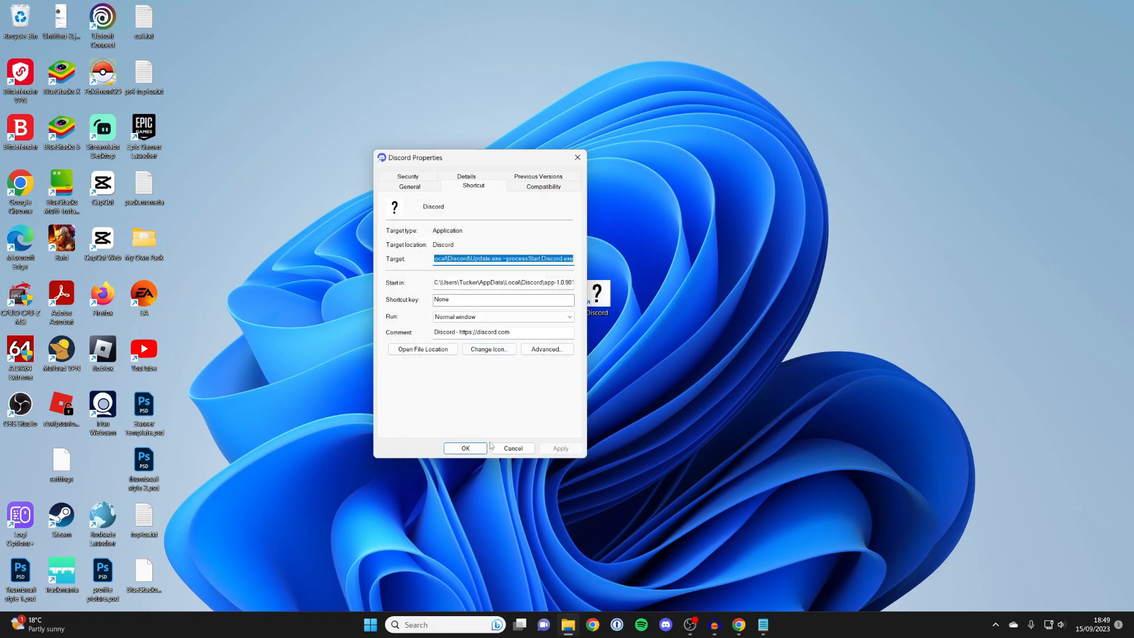
pyautogui.click(466, 448)
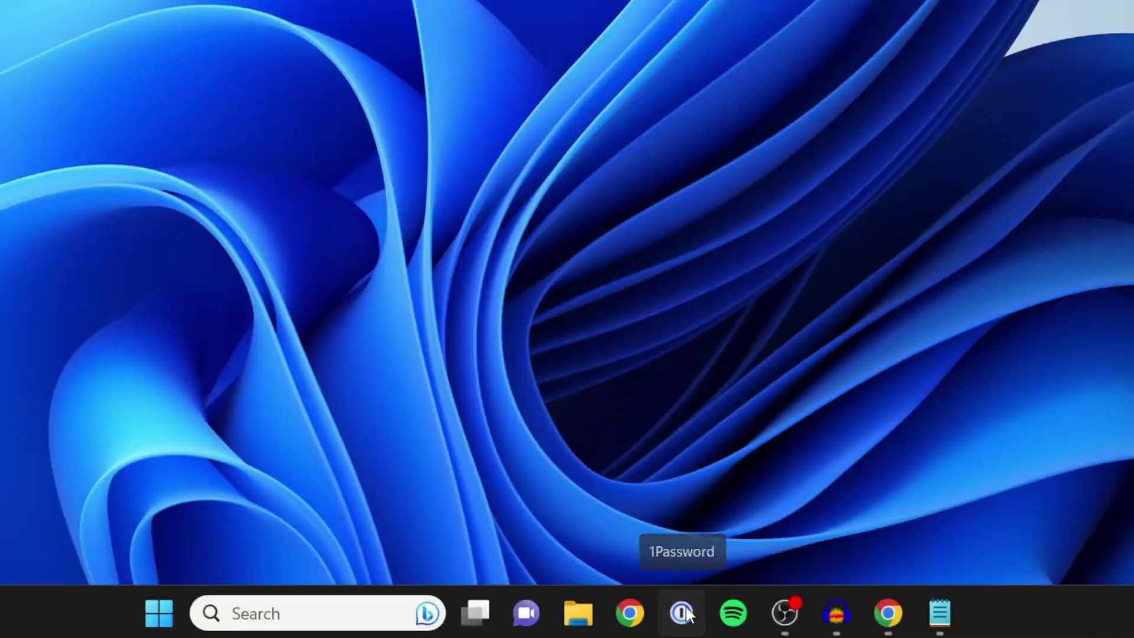
pyautogui.rightClick(681, 611)
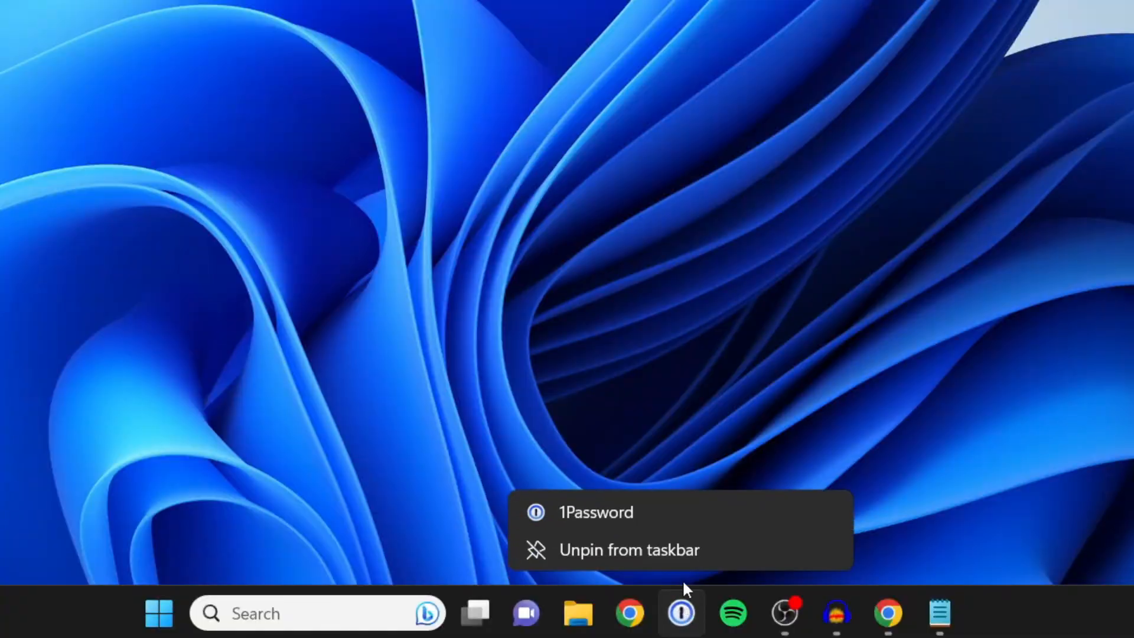
pyautogui.click(677, 550)
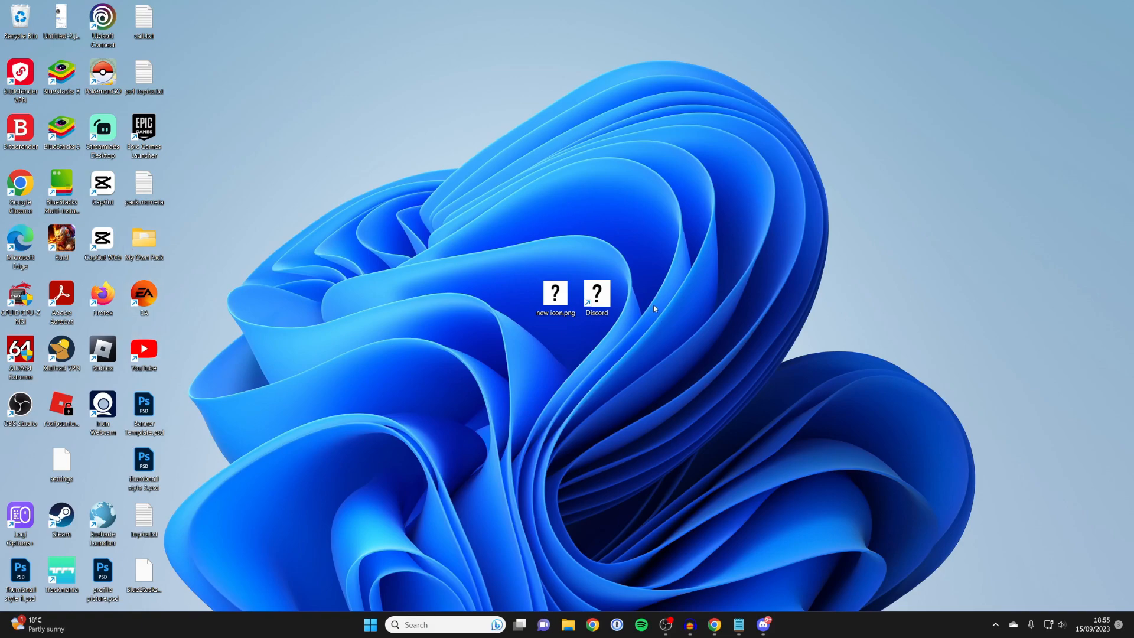
# Step: Reopen the Discord shortcut's Properties and its Change Icon chooser
pyautogui.rightClick(596, 300)
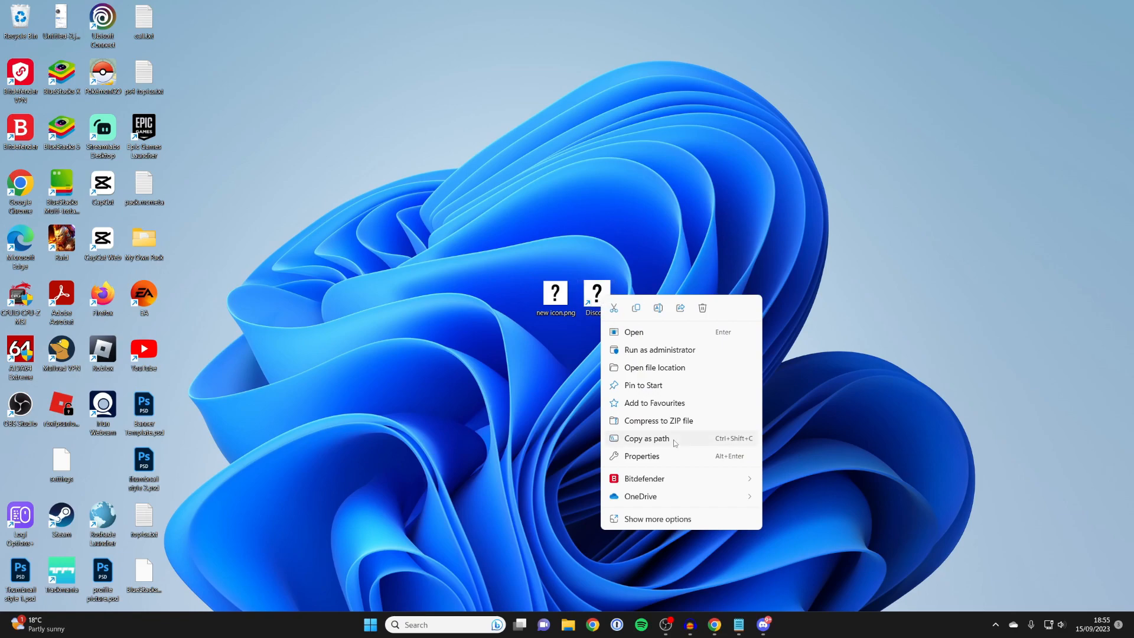
pyautogui.click(675, 460)
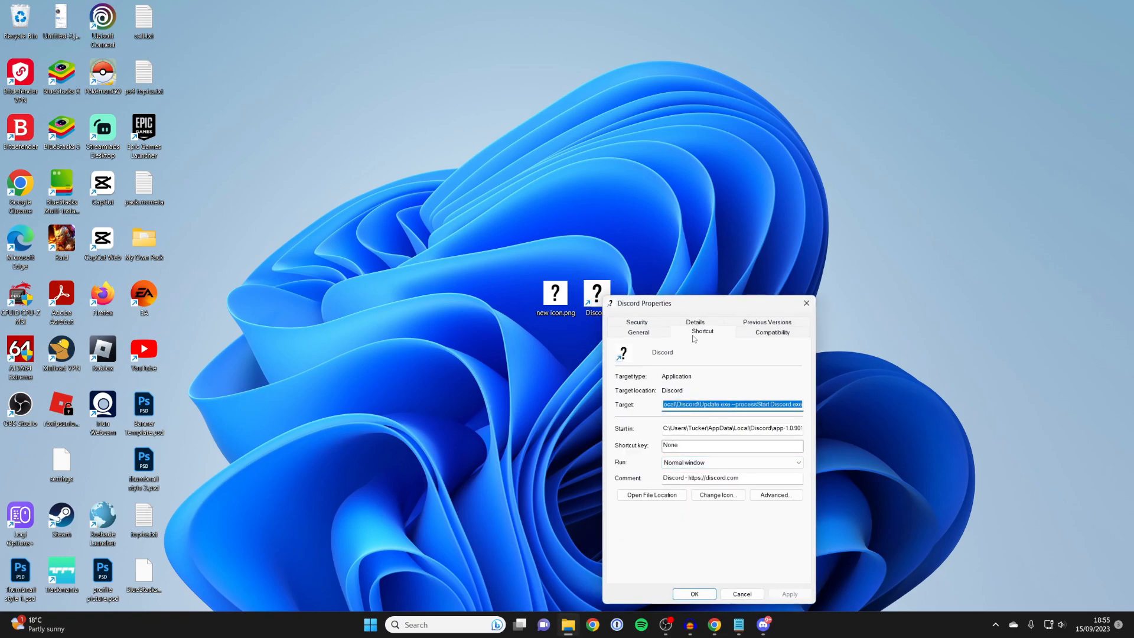
pyautogui.click(716, 494)
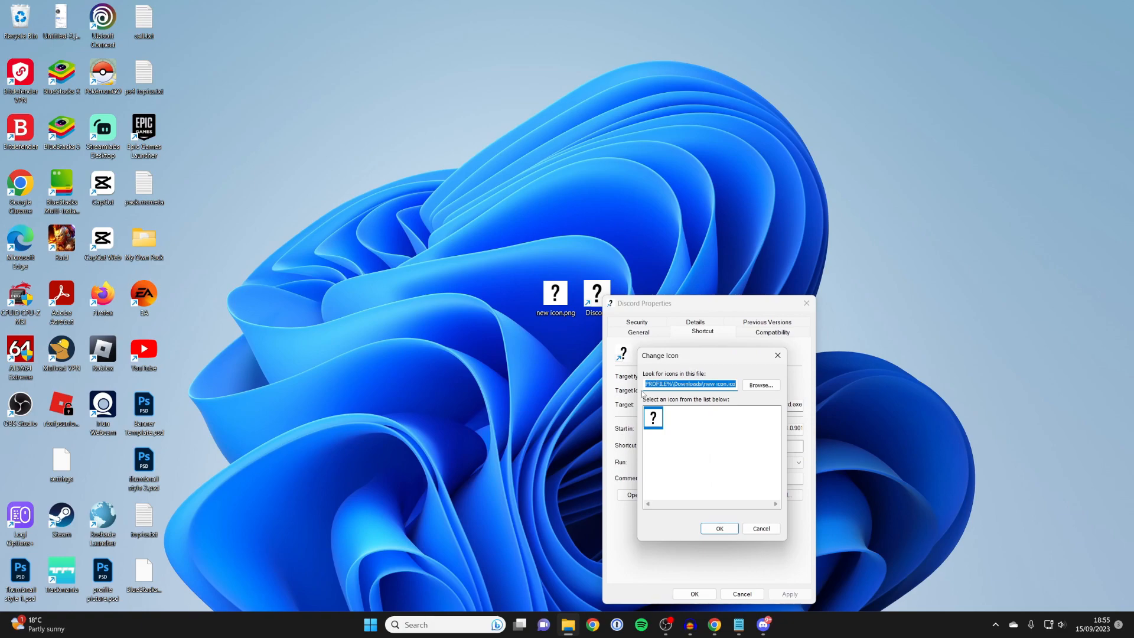
# Step: Switch to the Notepad note and copy the saved original Discord icon path
pyautogui.click(739, 624)
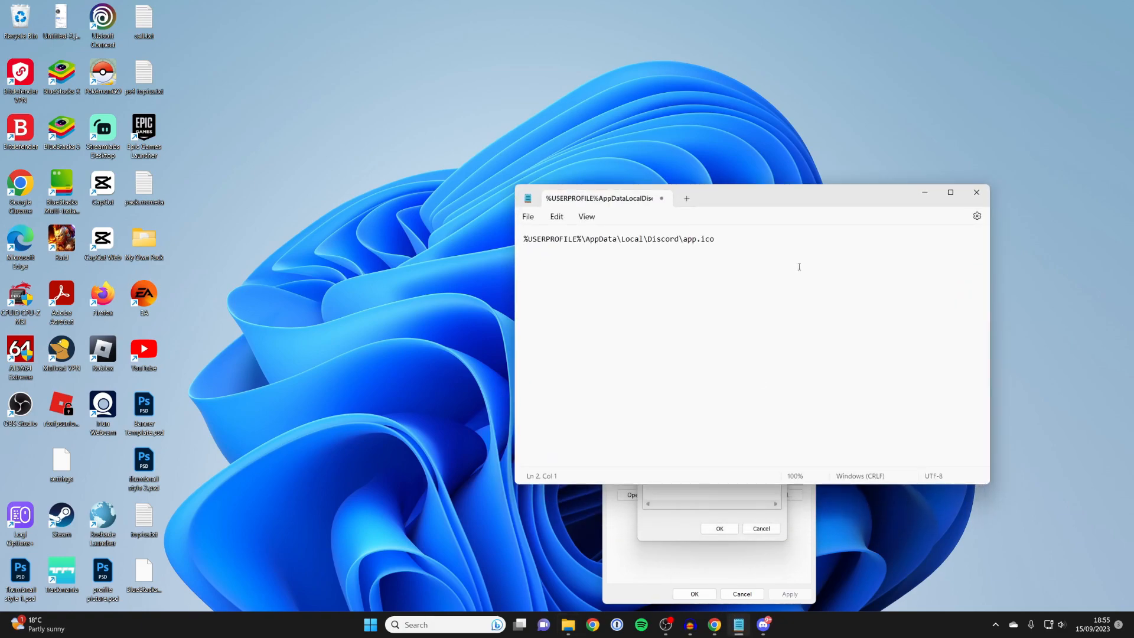
pyautogui.moveTo(714, 239); pyautogui.dragTo(523, 239)
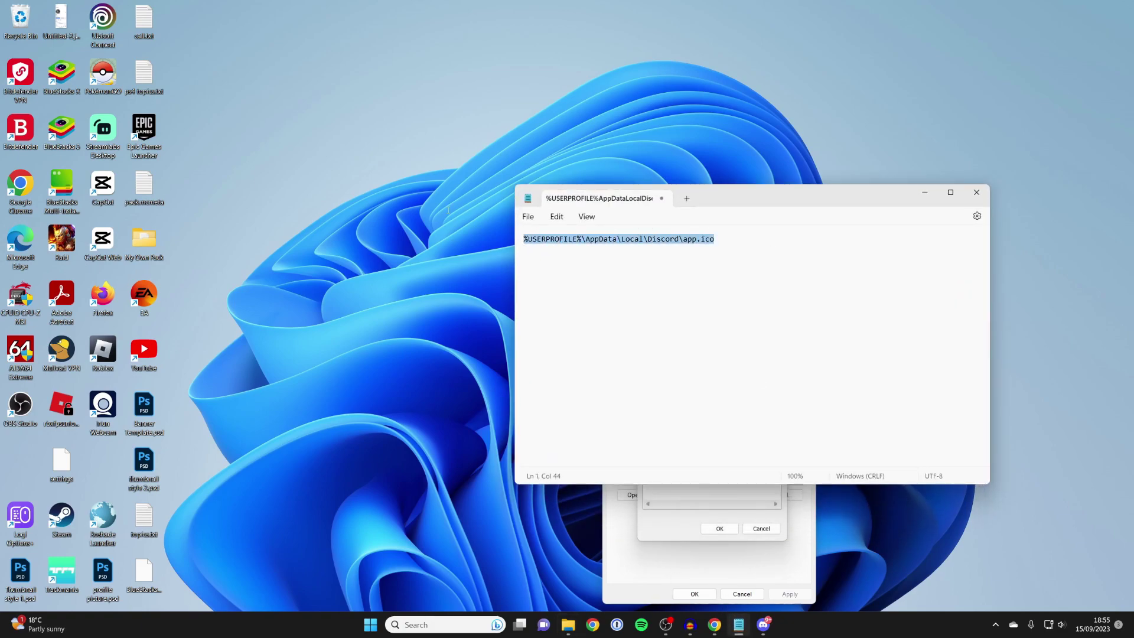
pyautogui.rightClick(615, 241)
pyautogui.click(656, 299)
# Step: Paste the original Discord icon path into the chooser's path field and load its icons
pyautogui.click(923, 191)
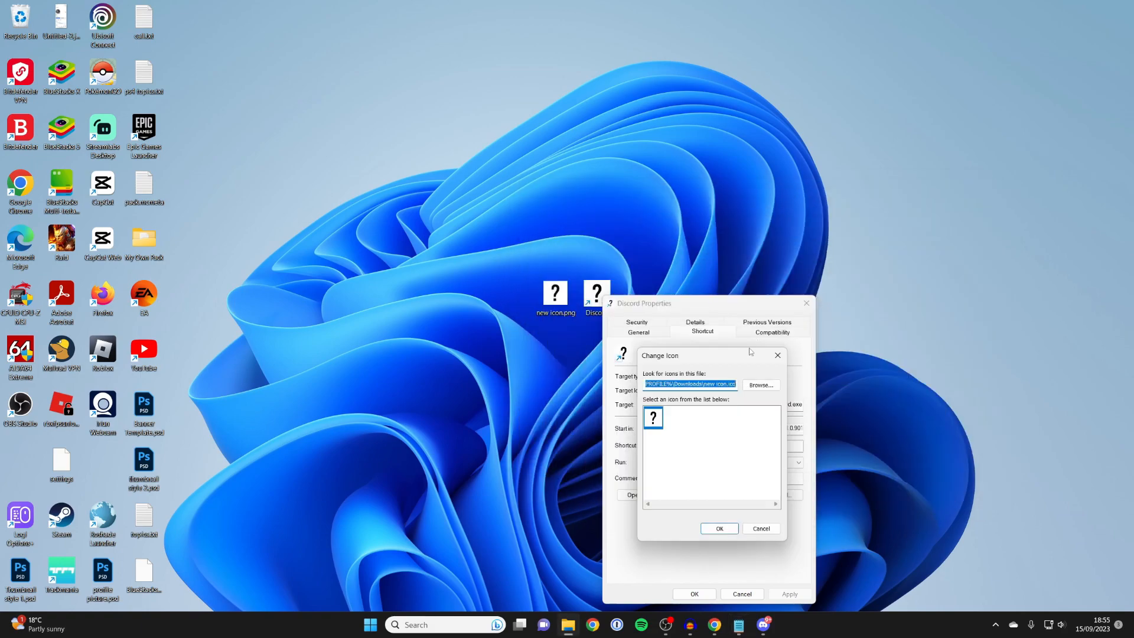
pyautogui.rightClick(689, 383)
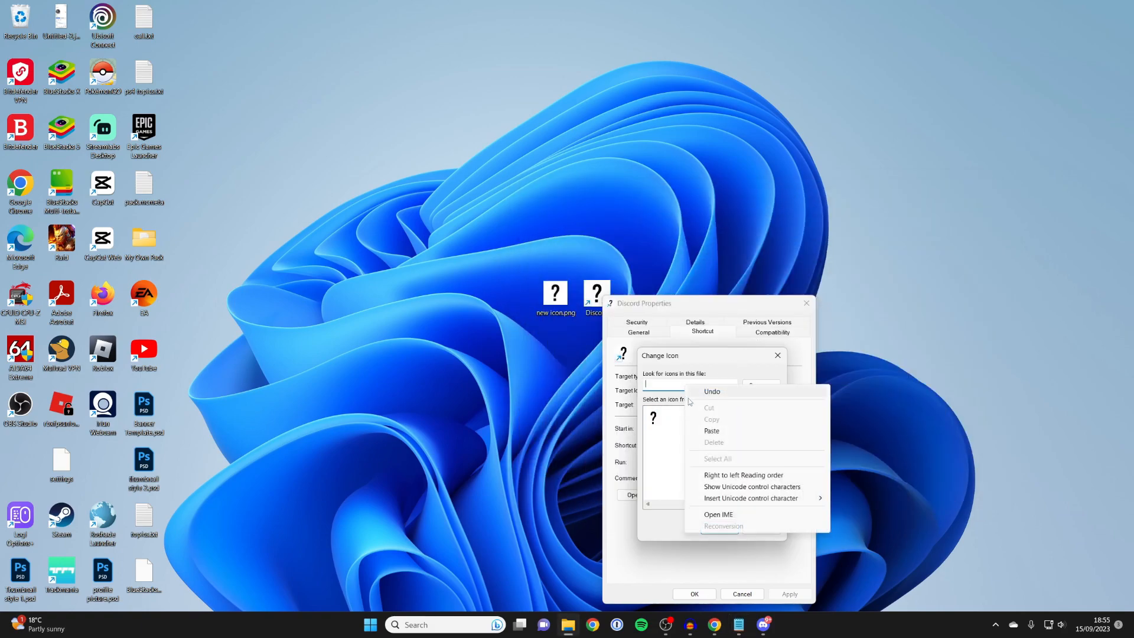
pyautogui.click(716, 435)
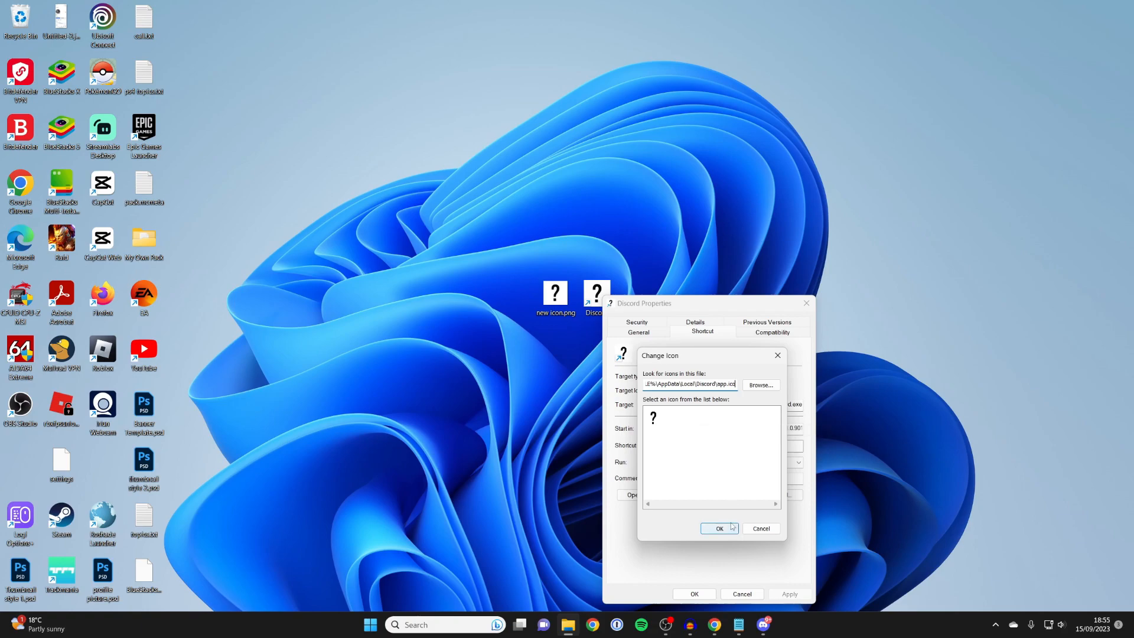
pyautogui.press('Return')
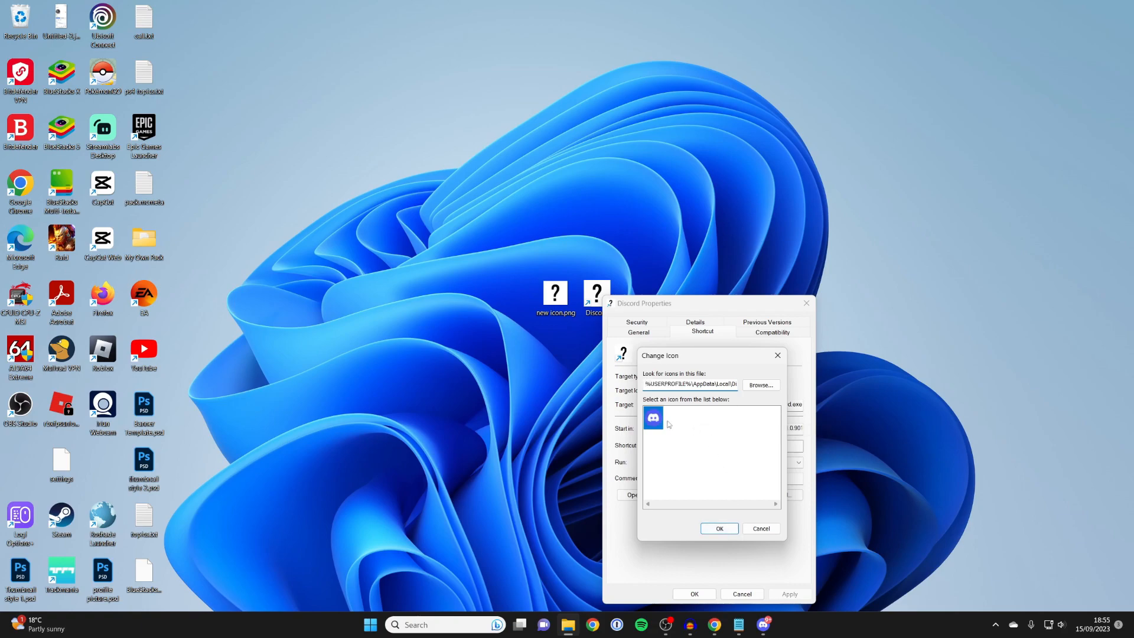
# Step: Pick the Discord logo icon, apply it to the shortcut and close Properties
pyautogui.doubleClick(662, 420)
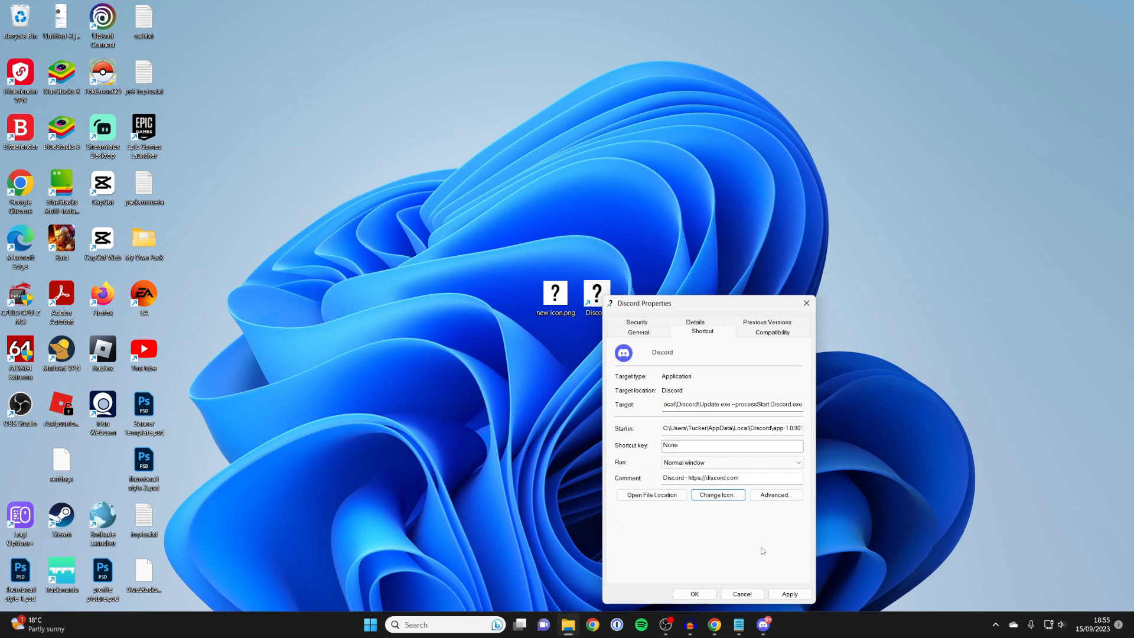
pyautogui.click(783, 595)
pyautogui.click(694, 594)
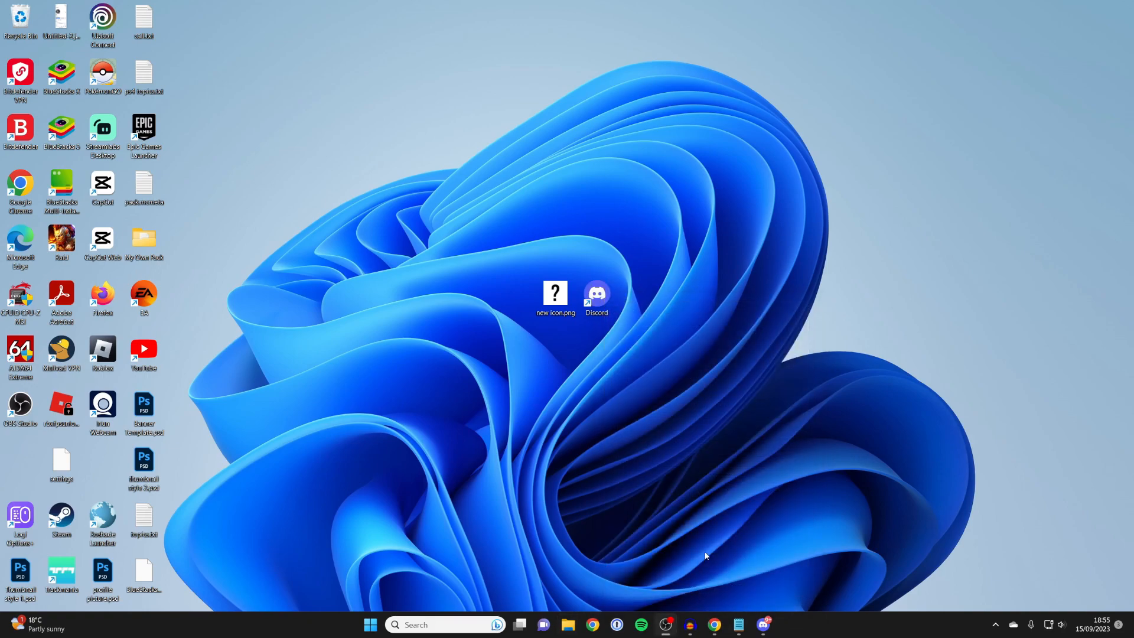